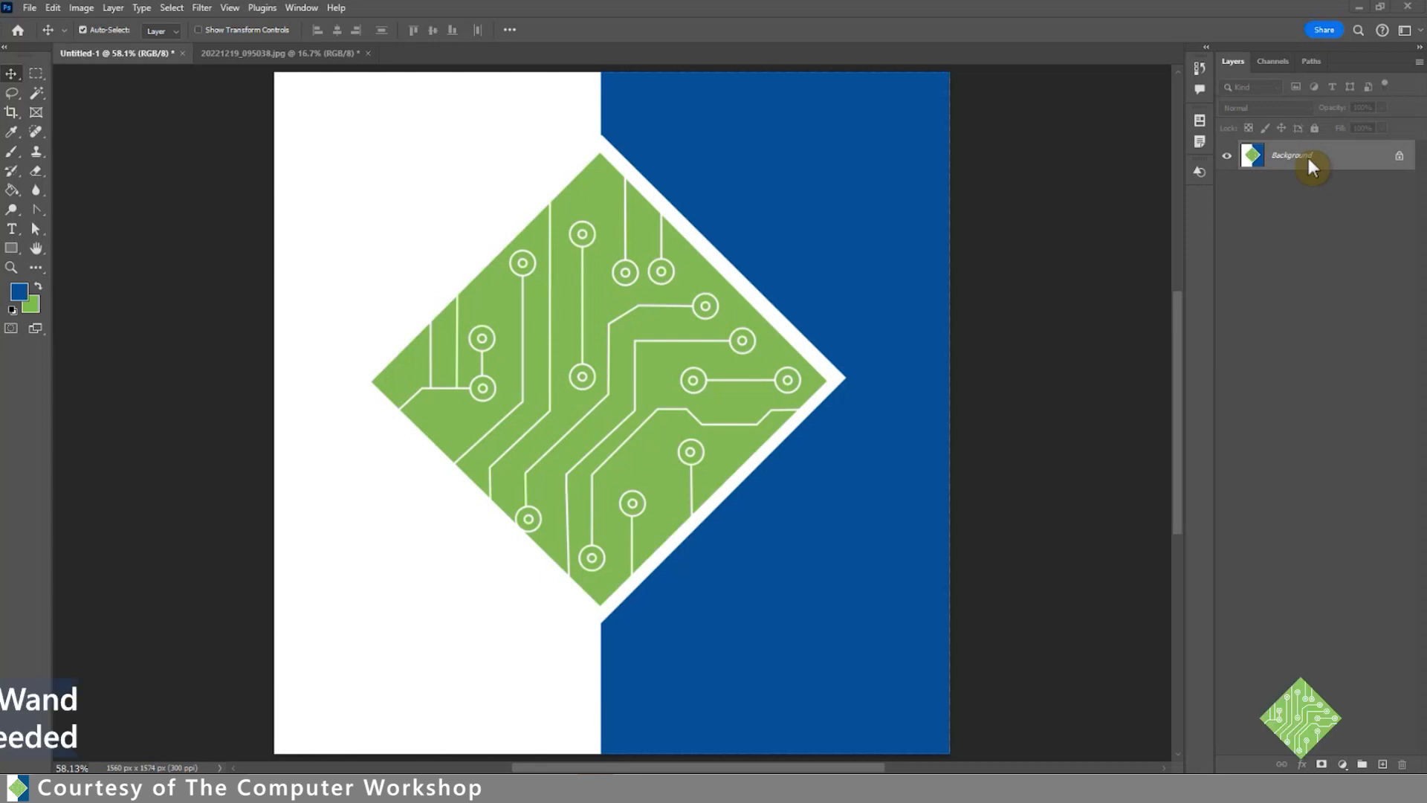
Select the green logo diamond using the Magic Wand with Contiguous off and copy the selection to a new layer.
click(39, 92)
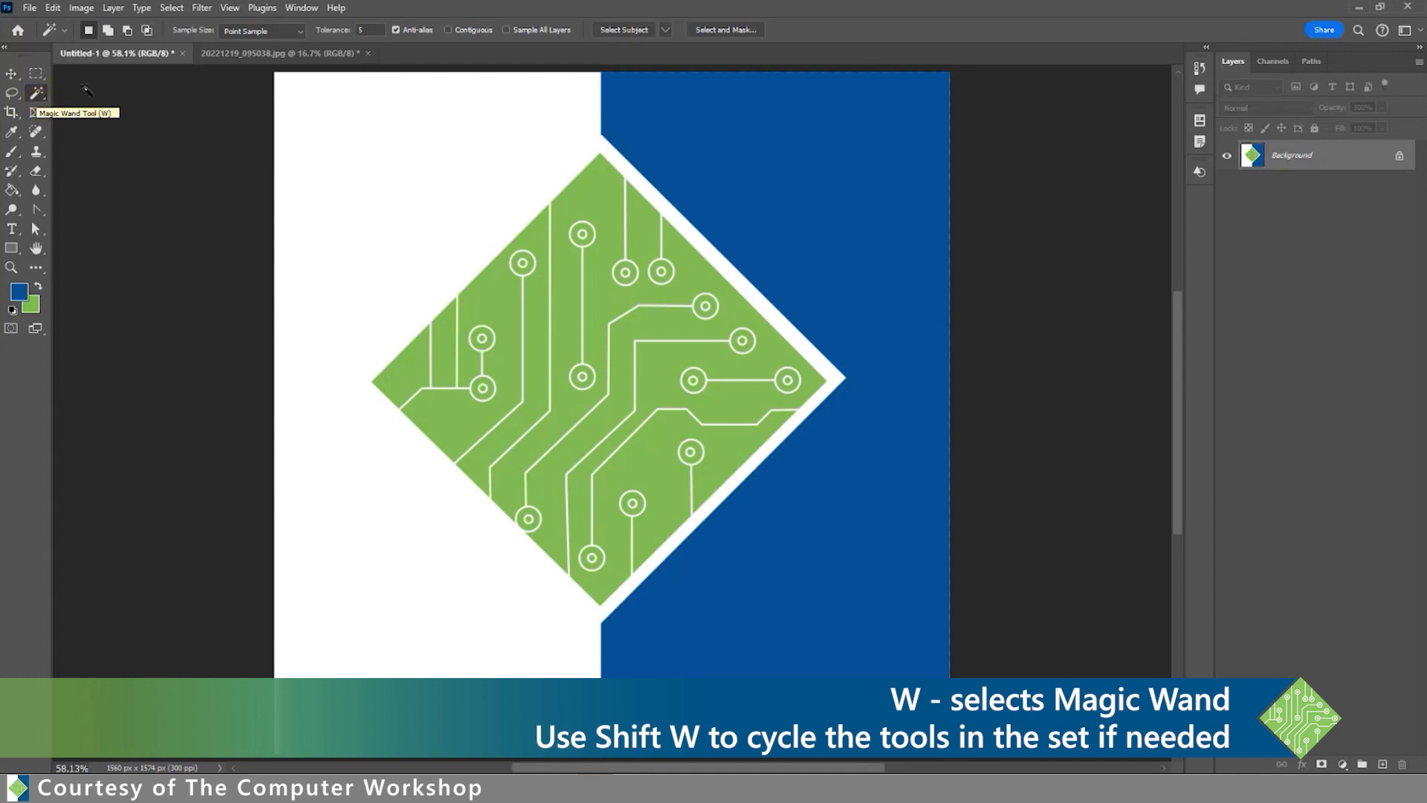
click(447, 29)
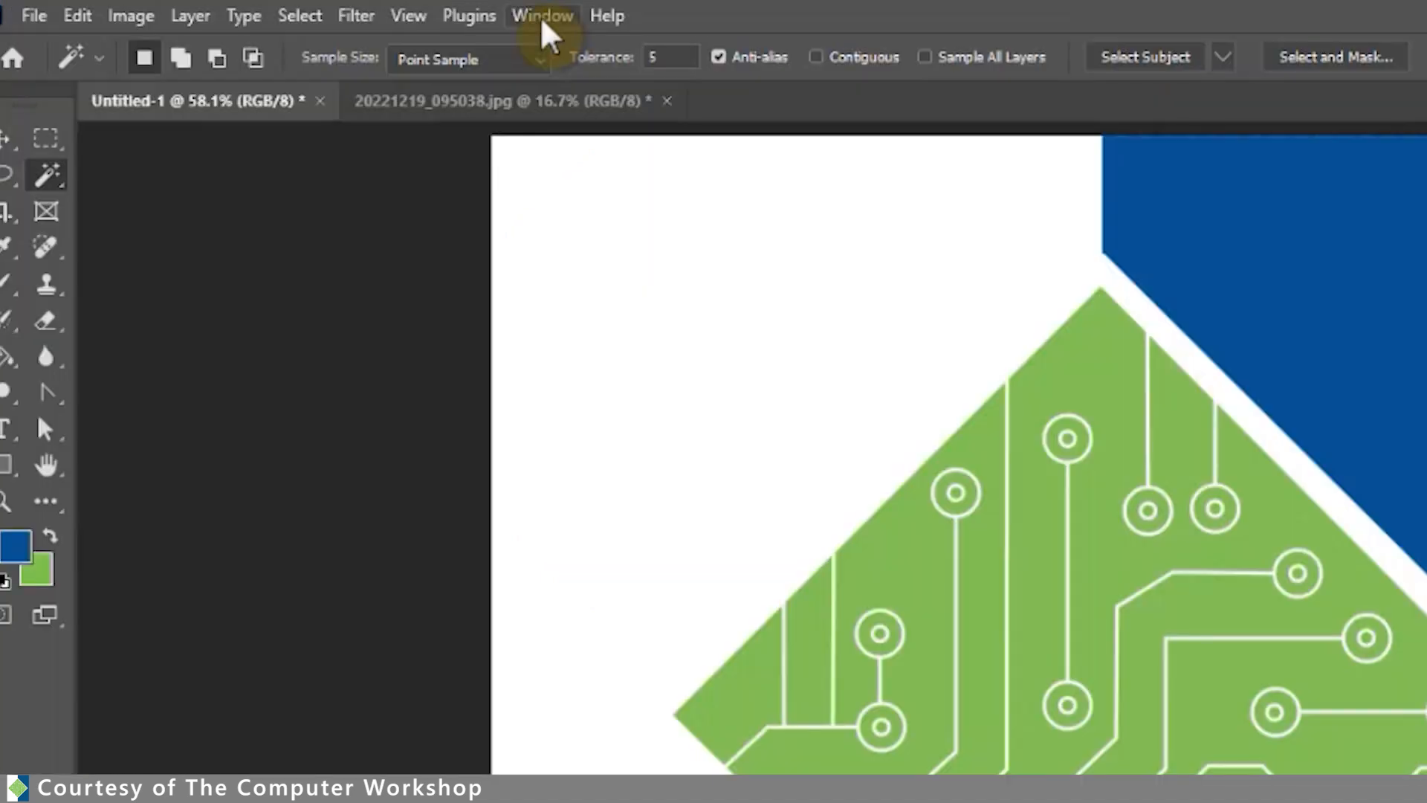
click(545, 26)
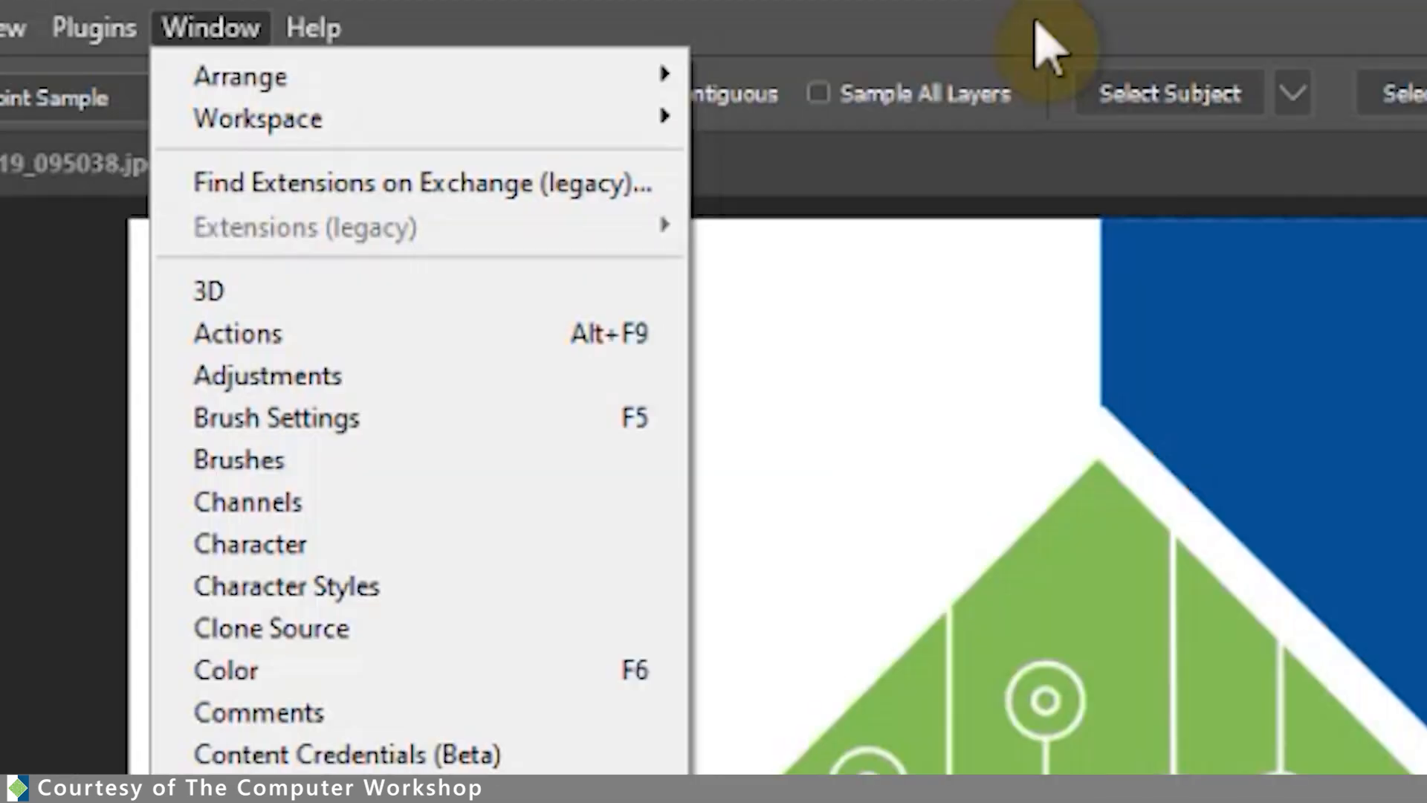
click(1019, 26)
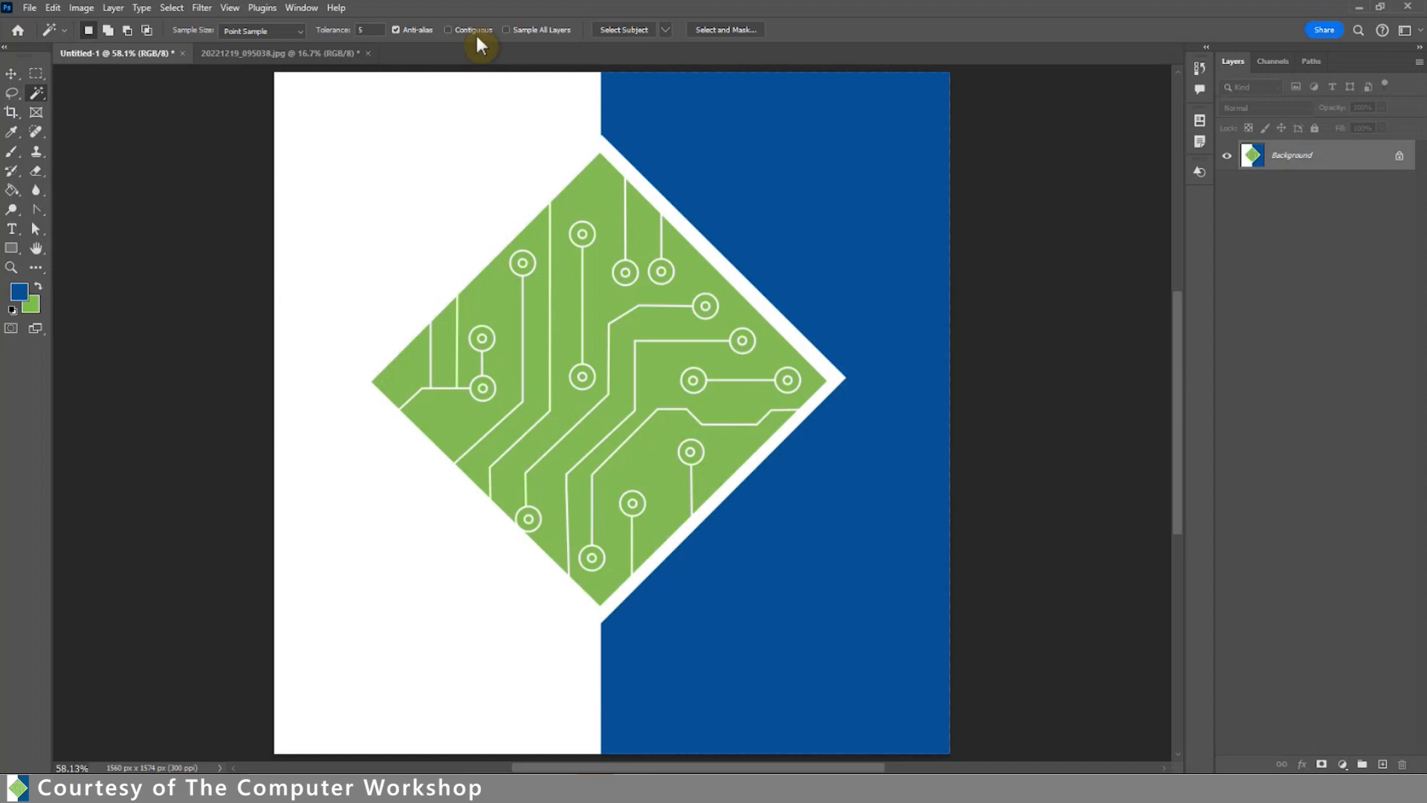
click(603, 199)
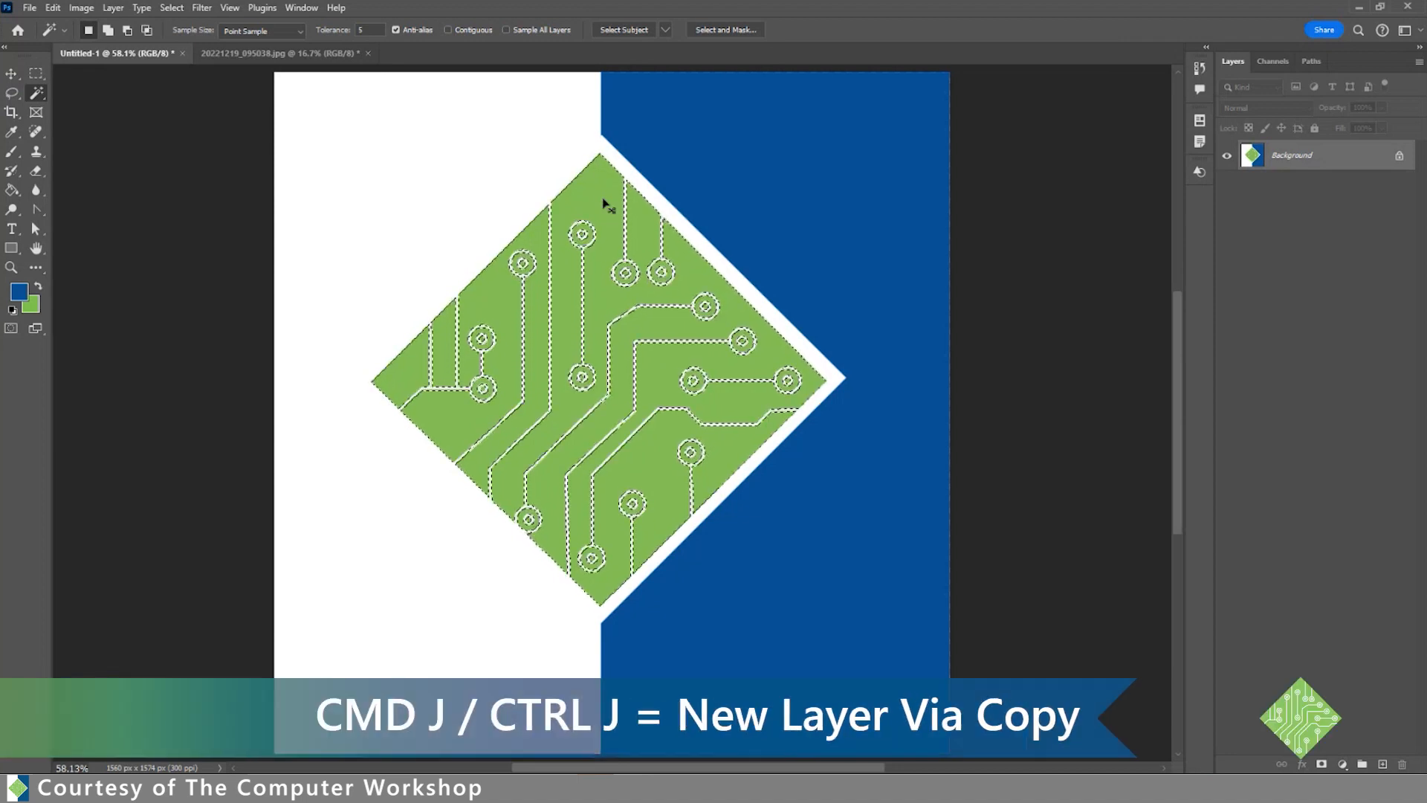
key(ctrl+j)
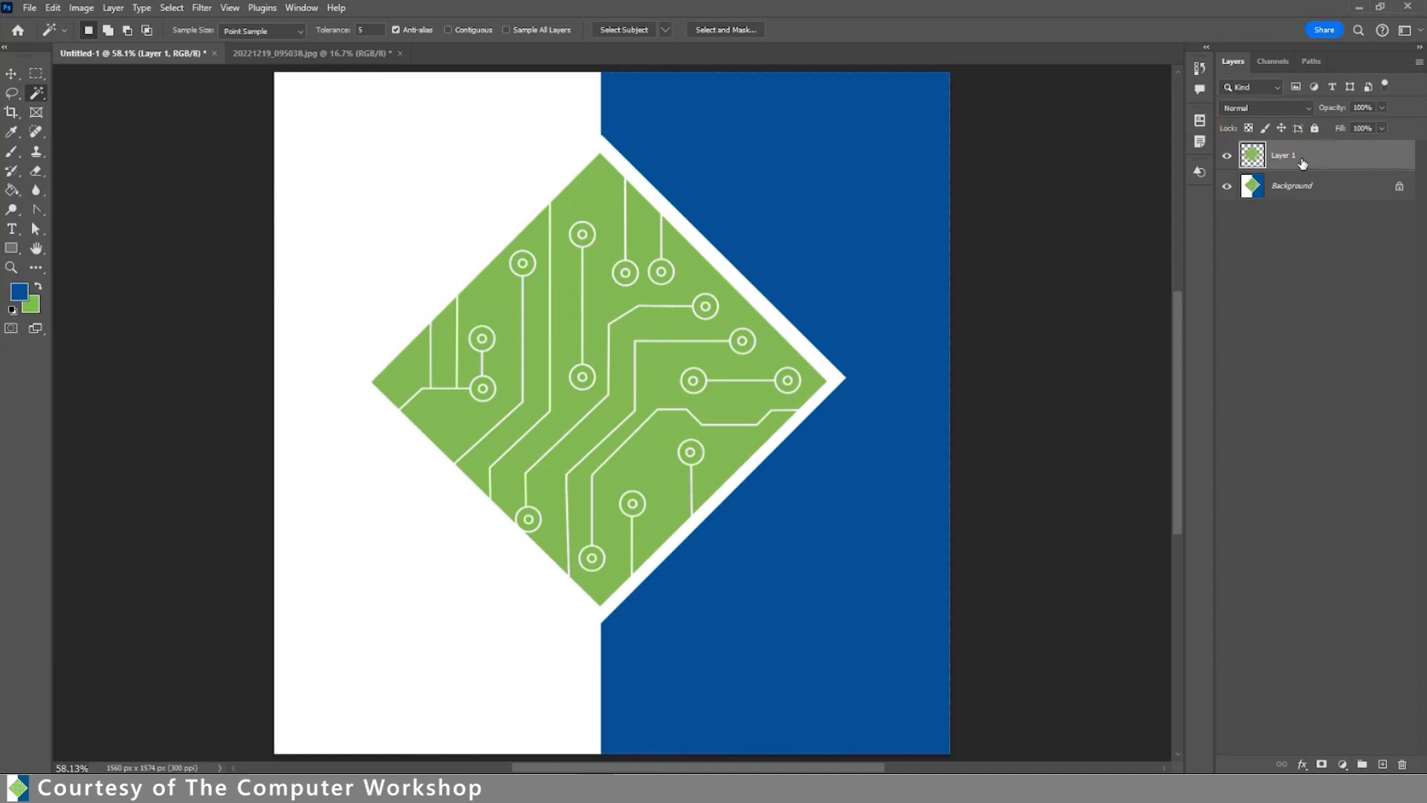
Define a brush preset named LogoStamp from a selection of the copied logo layer, with the Background layer hidden.
click(1228, 189)
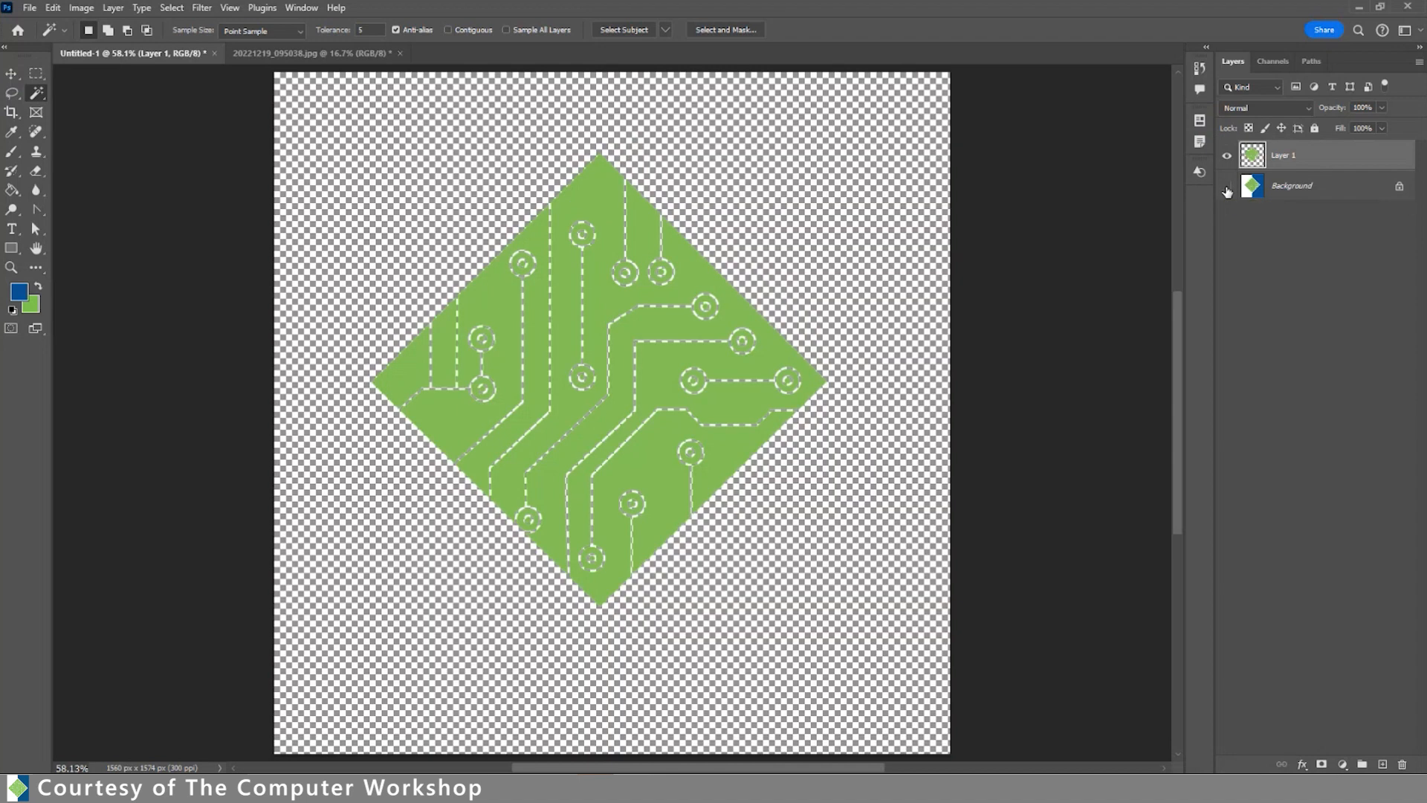
ctrl+click(1255, 164)
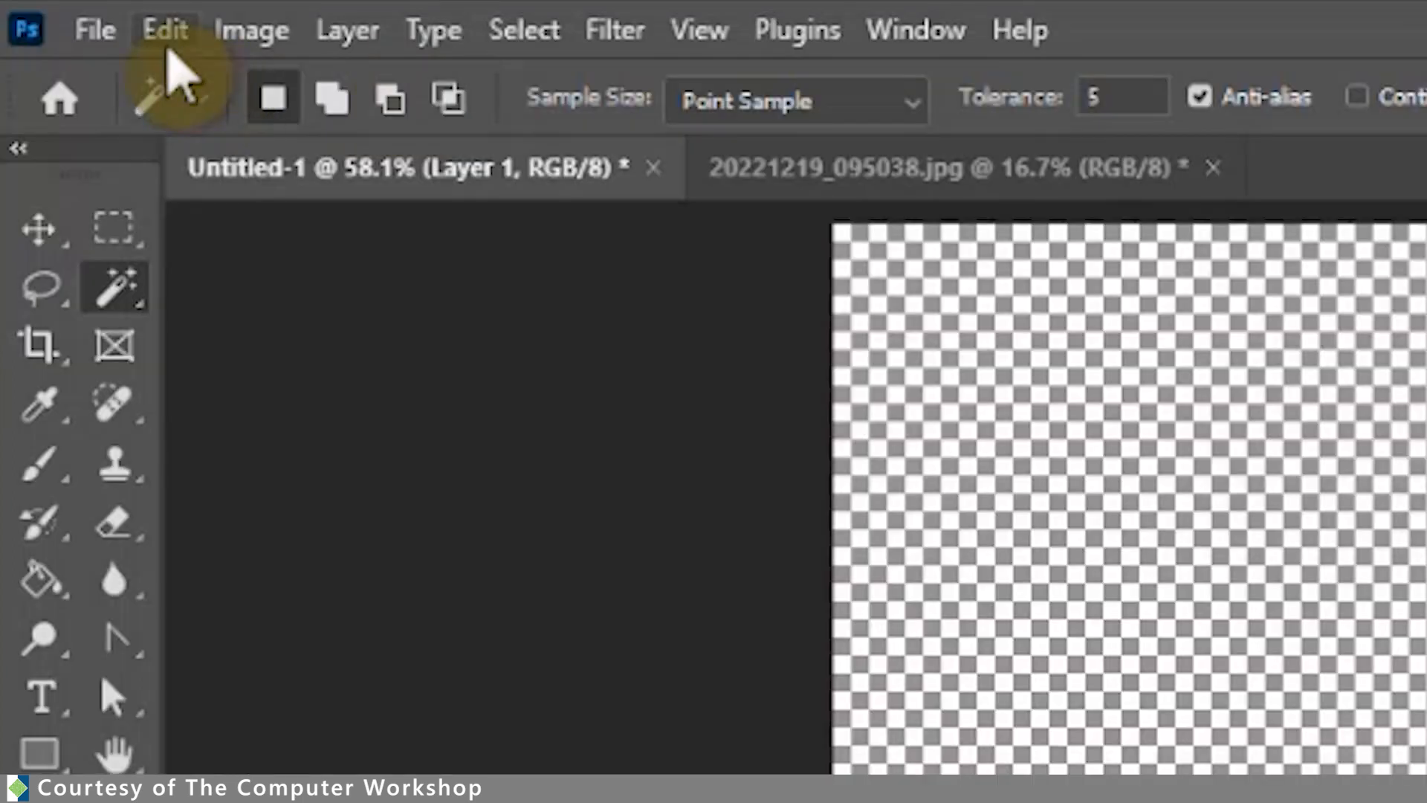
click(53, 10)
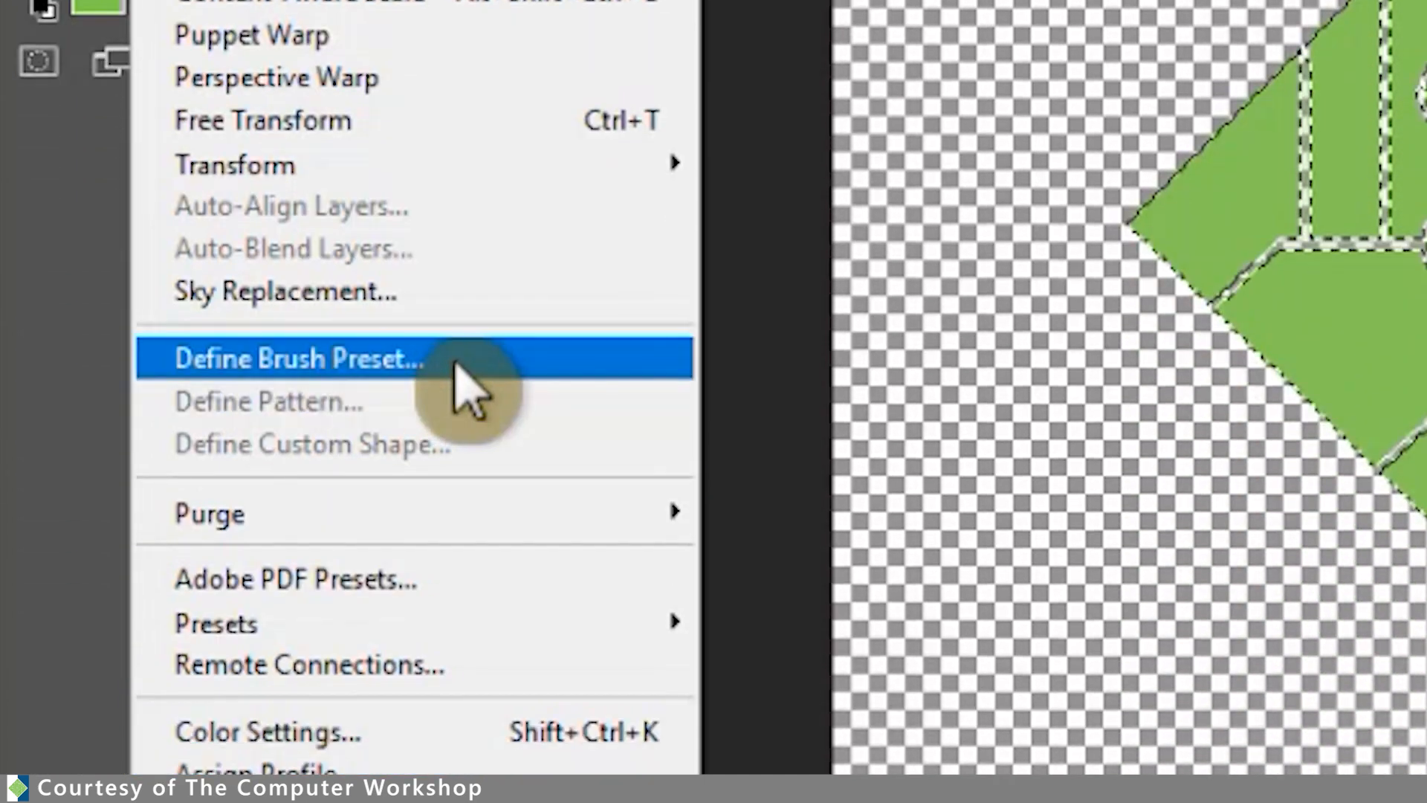
click(455, 362)
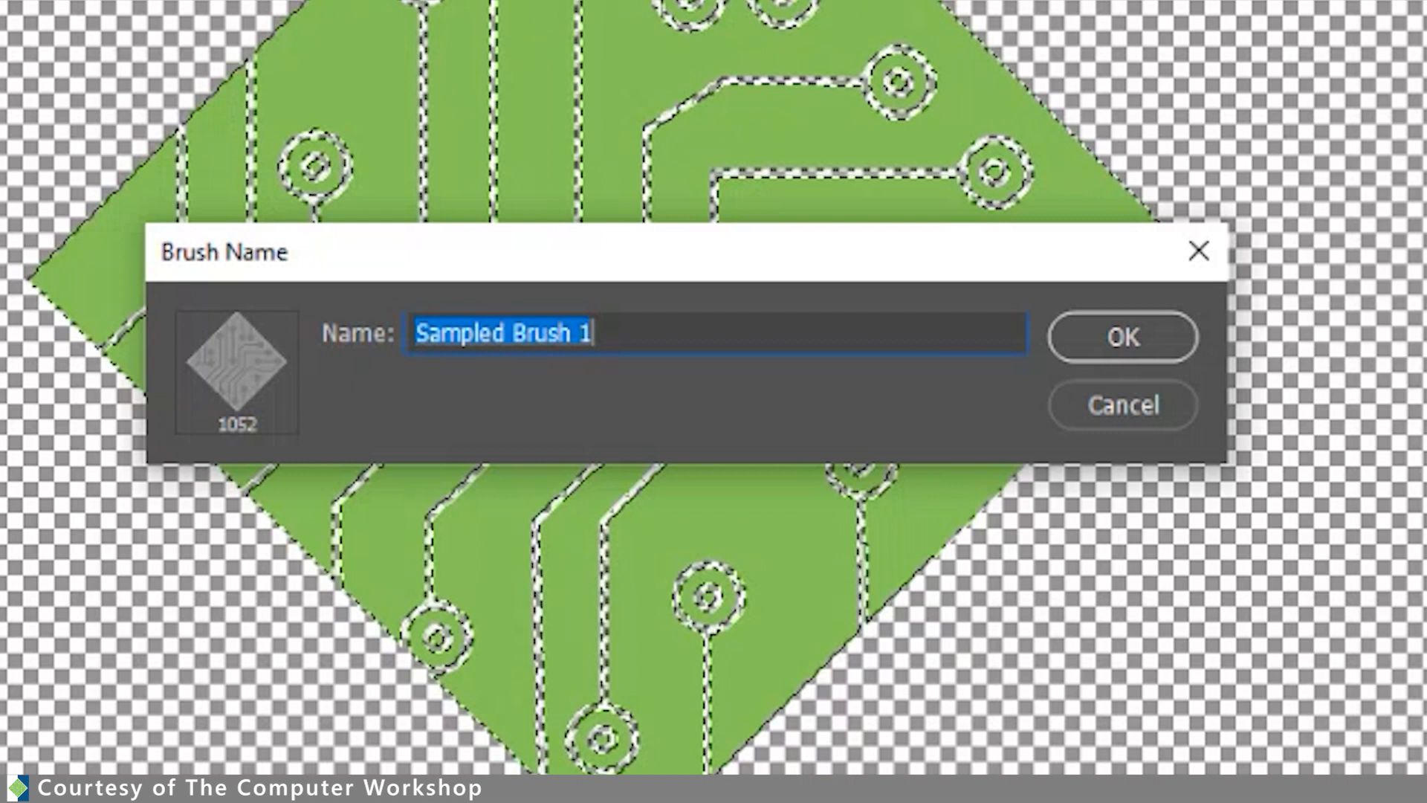
text(LogoS)
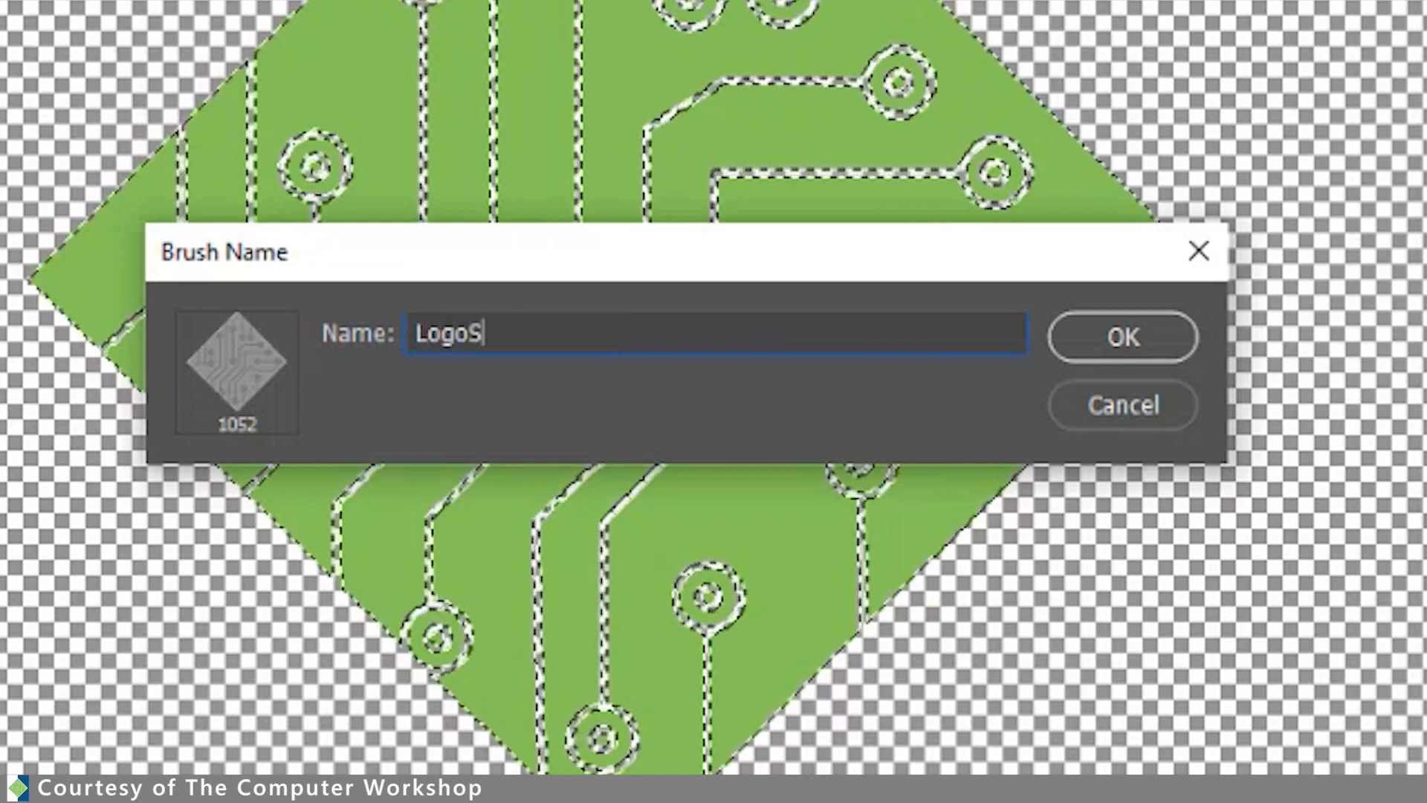
text(tamp)
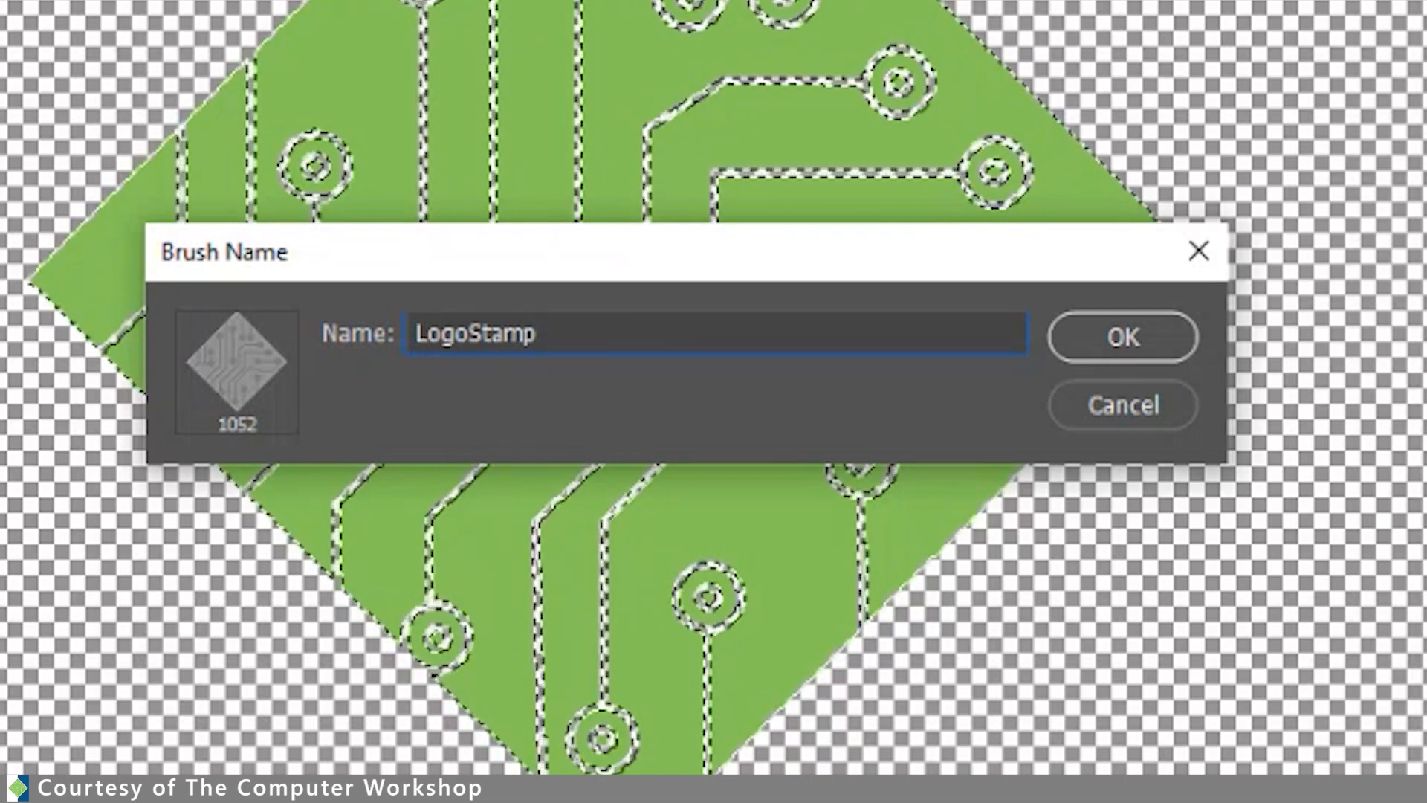
click(1100, 341)
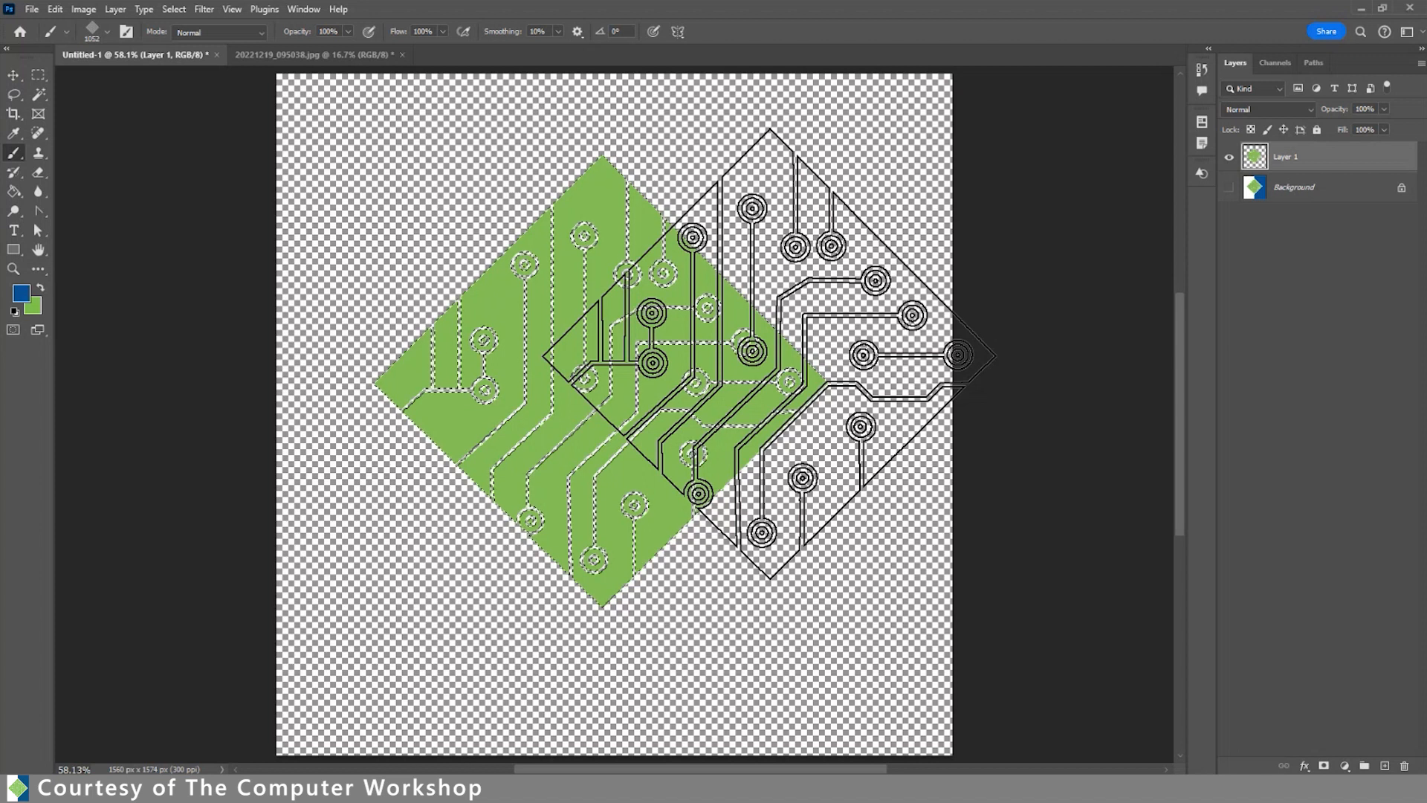
Switch to the Move tool and show Brush Settings and Brushes as two separate floating panels.
key(v)
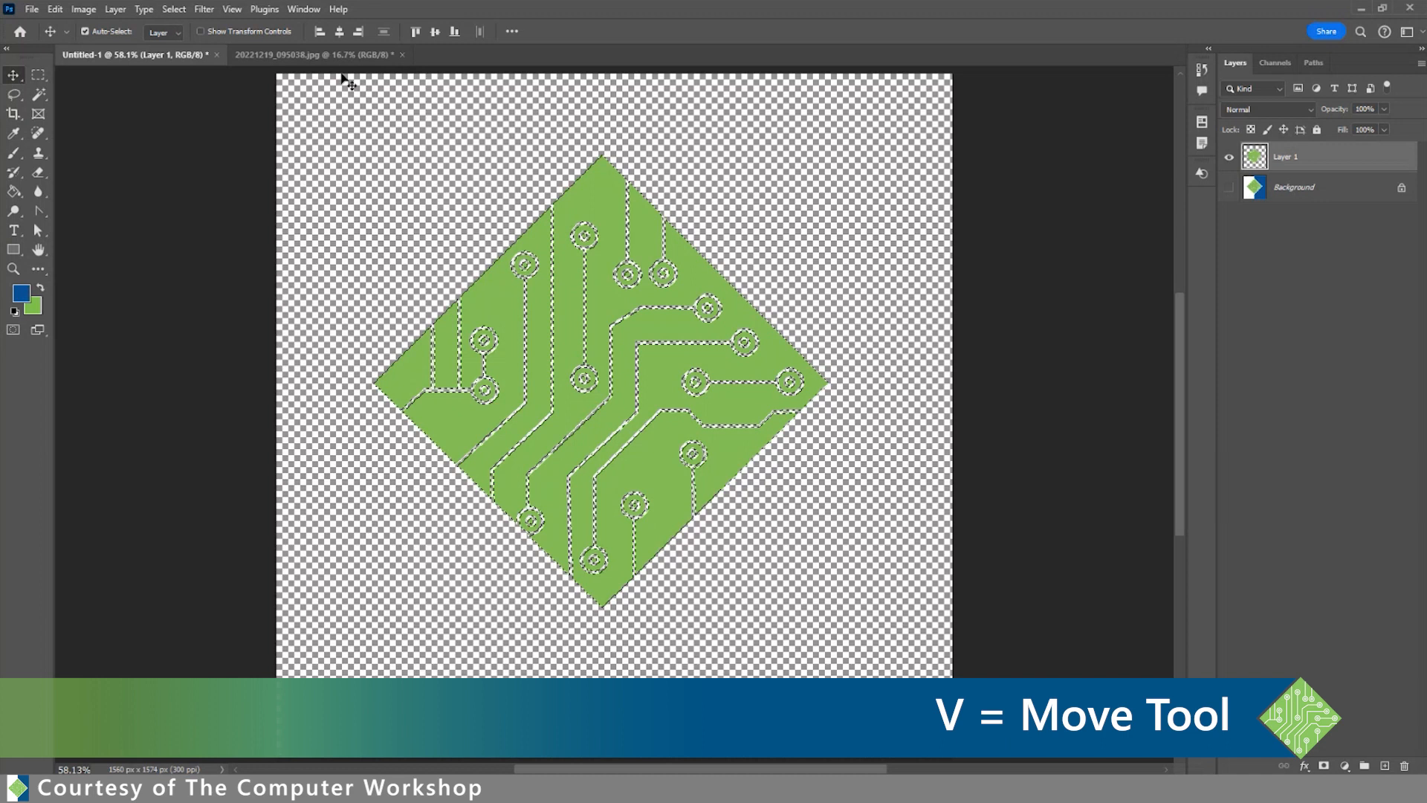
click(304, 9)
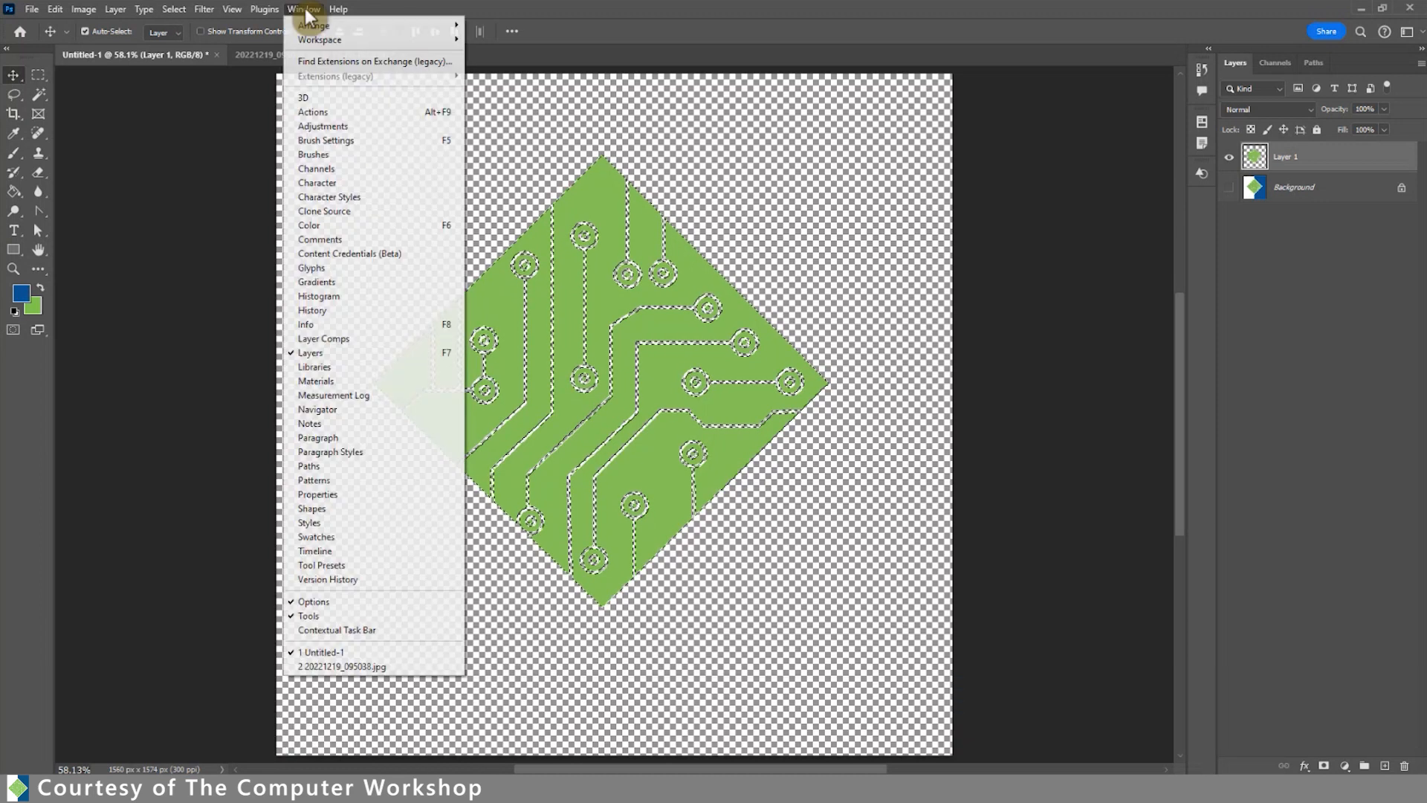
click(327, 141)
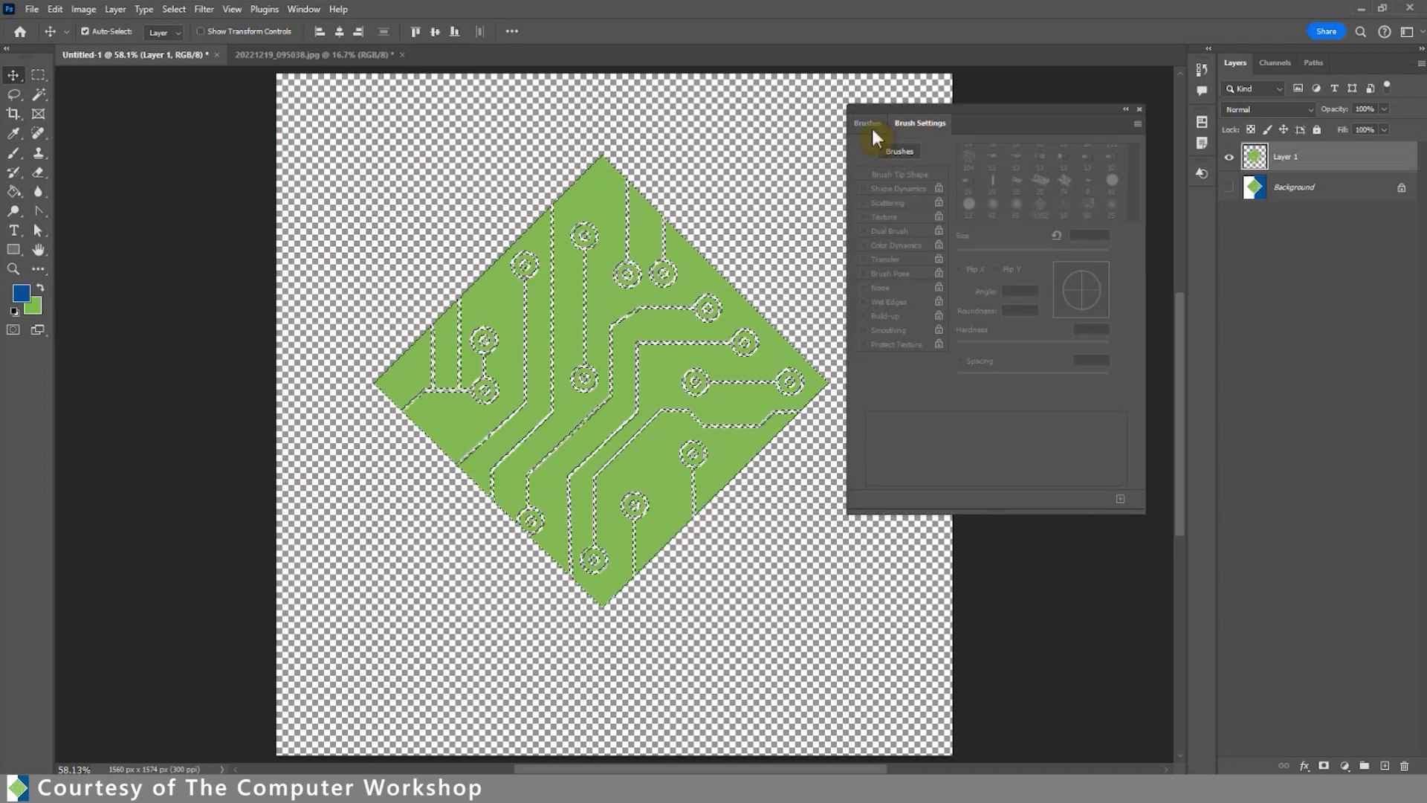
mouse_move(872, 123)
mouse_down()
mouse_move(368, 146)
mouse_move(200, 132)
mouse_move(161, 108)
mouse_up()
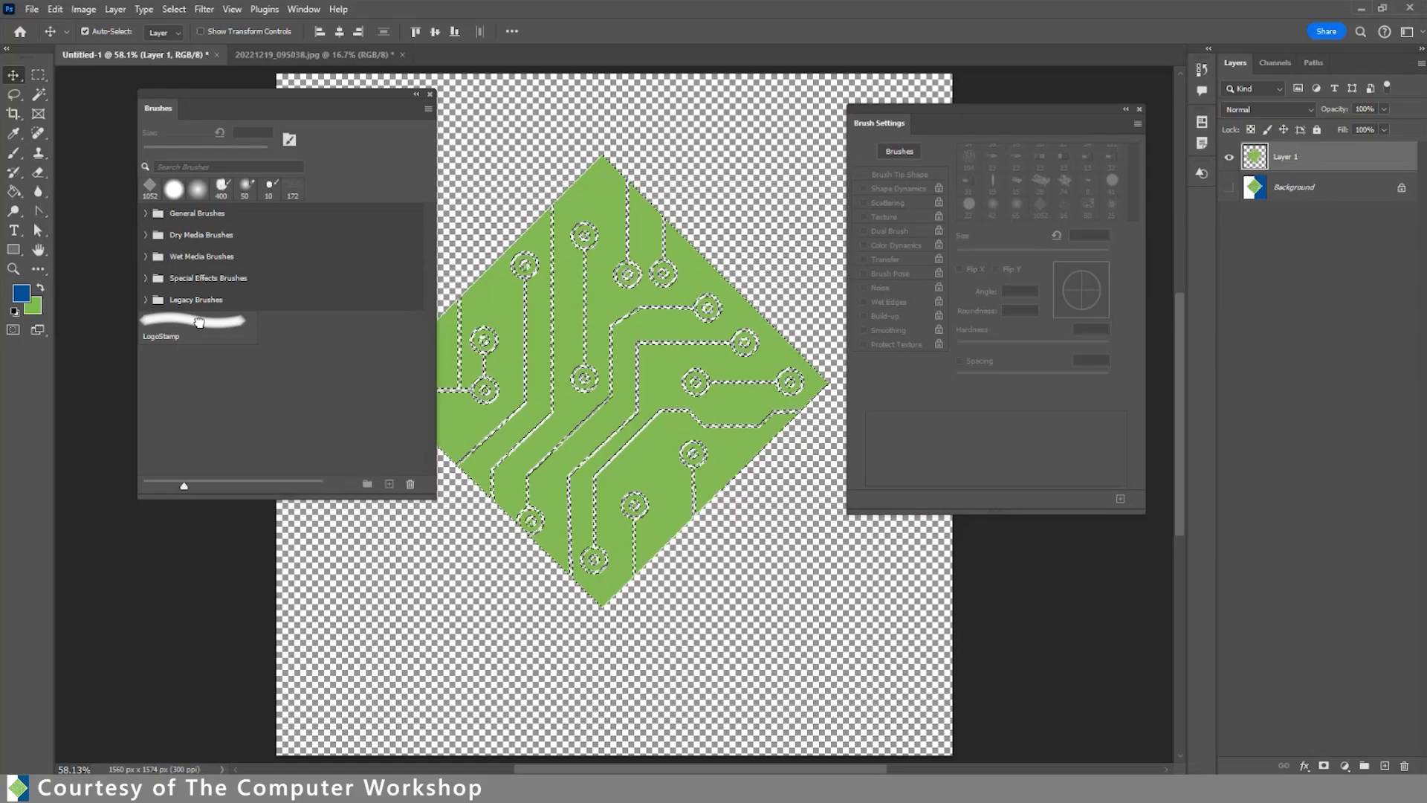
Set the LogoStamp brush's spacing to 1000% and save it as a new preset named LogoStamp, including size, tool settings and color.
click(381, 444)
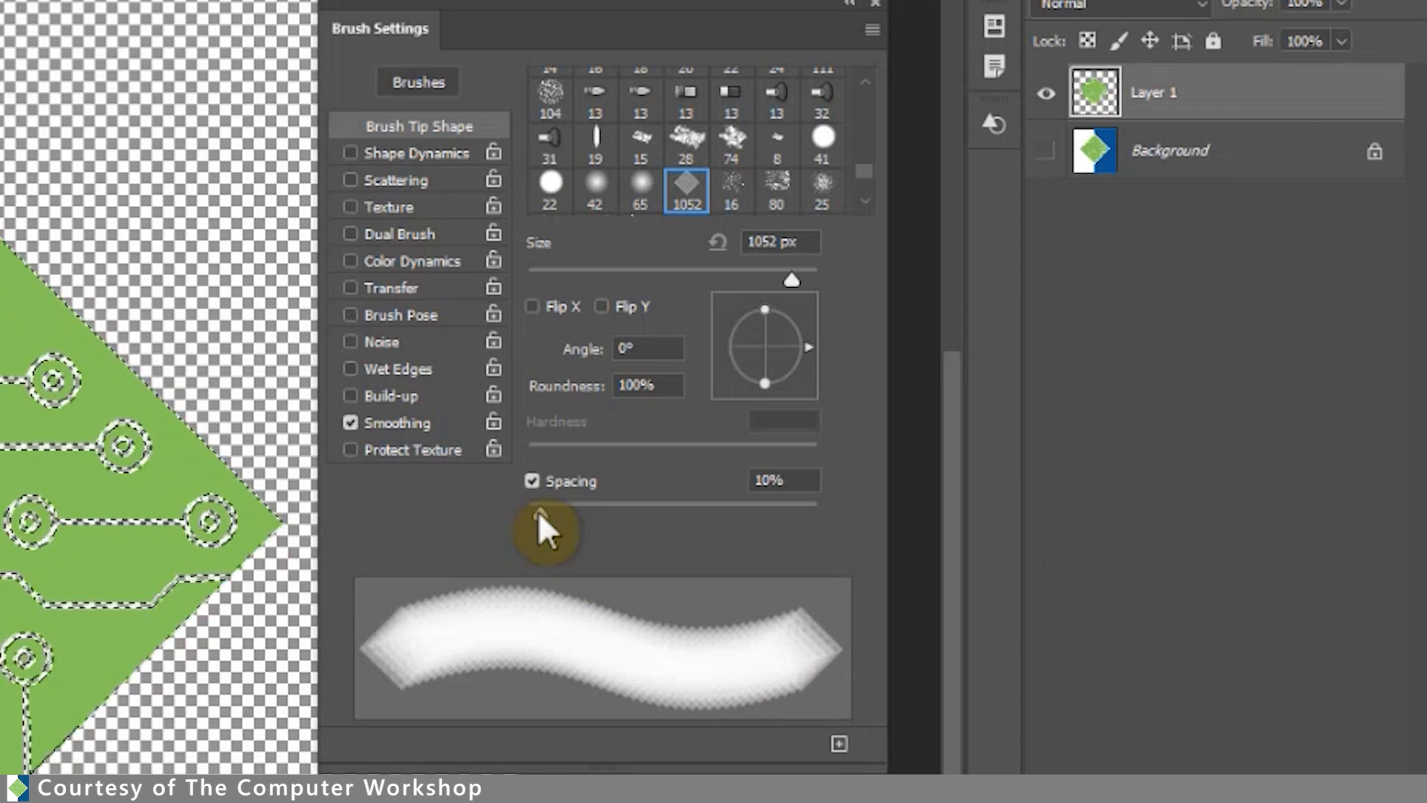
drag(538, 511, 844, 509)
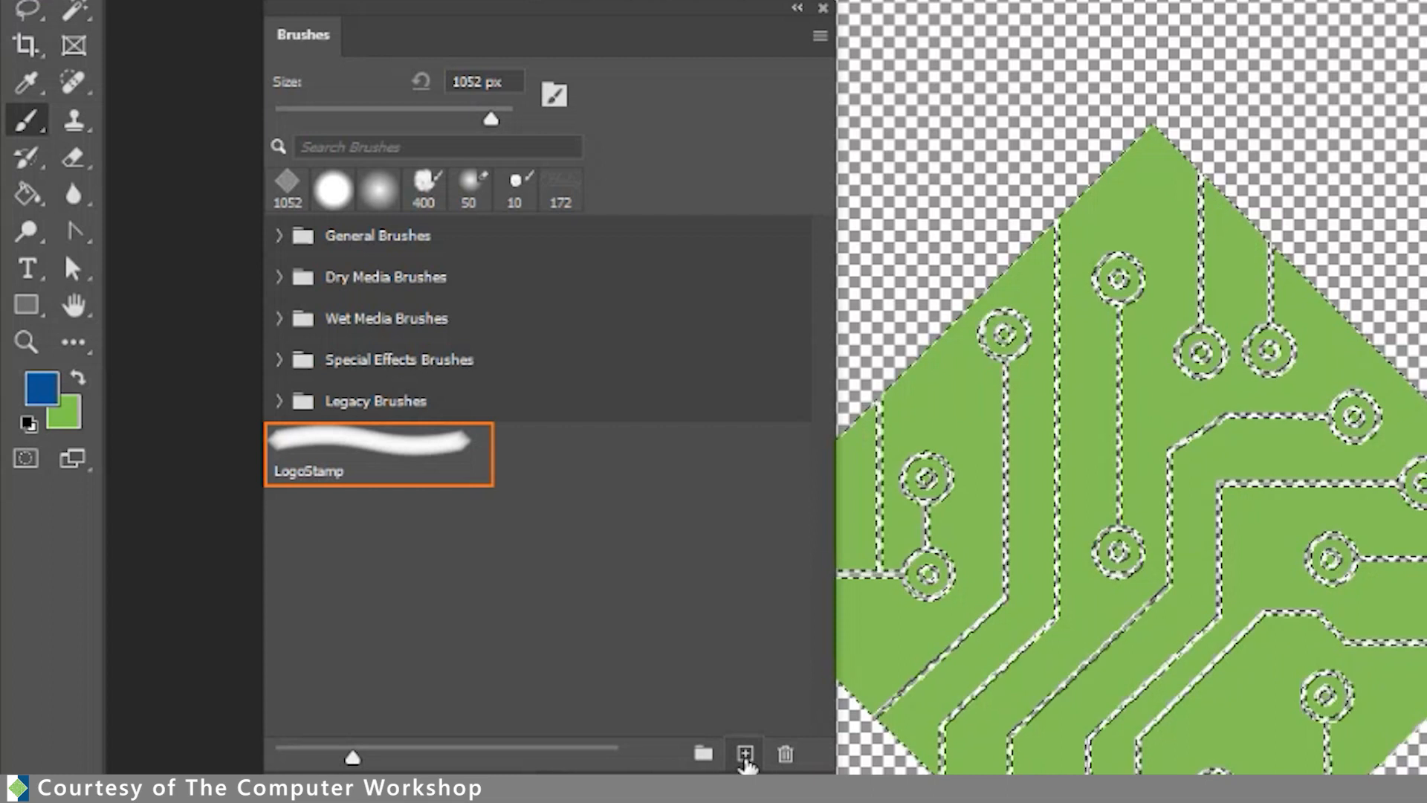
click(746, 754)
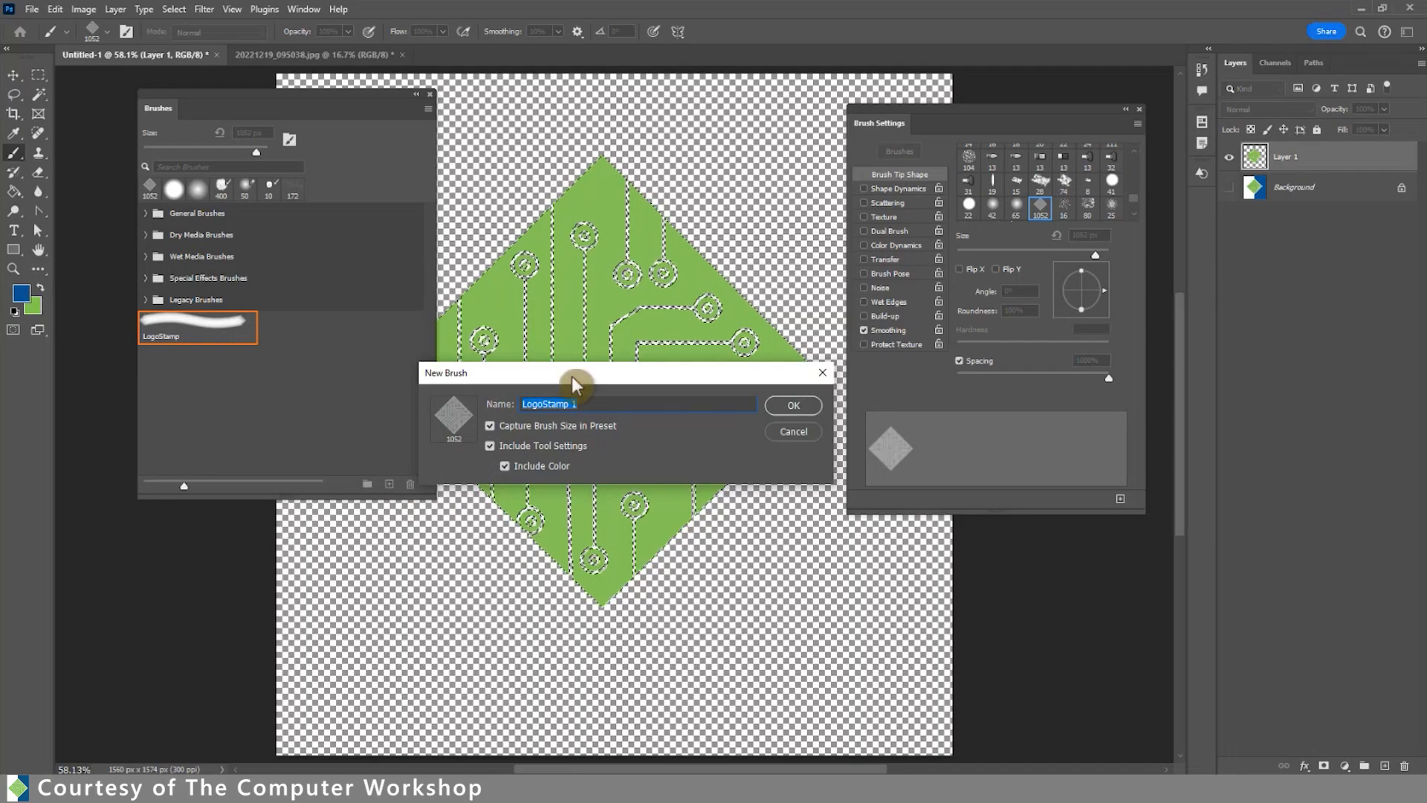
click(580, 403)
key(BackSpace)
key(BackSpace)
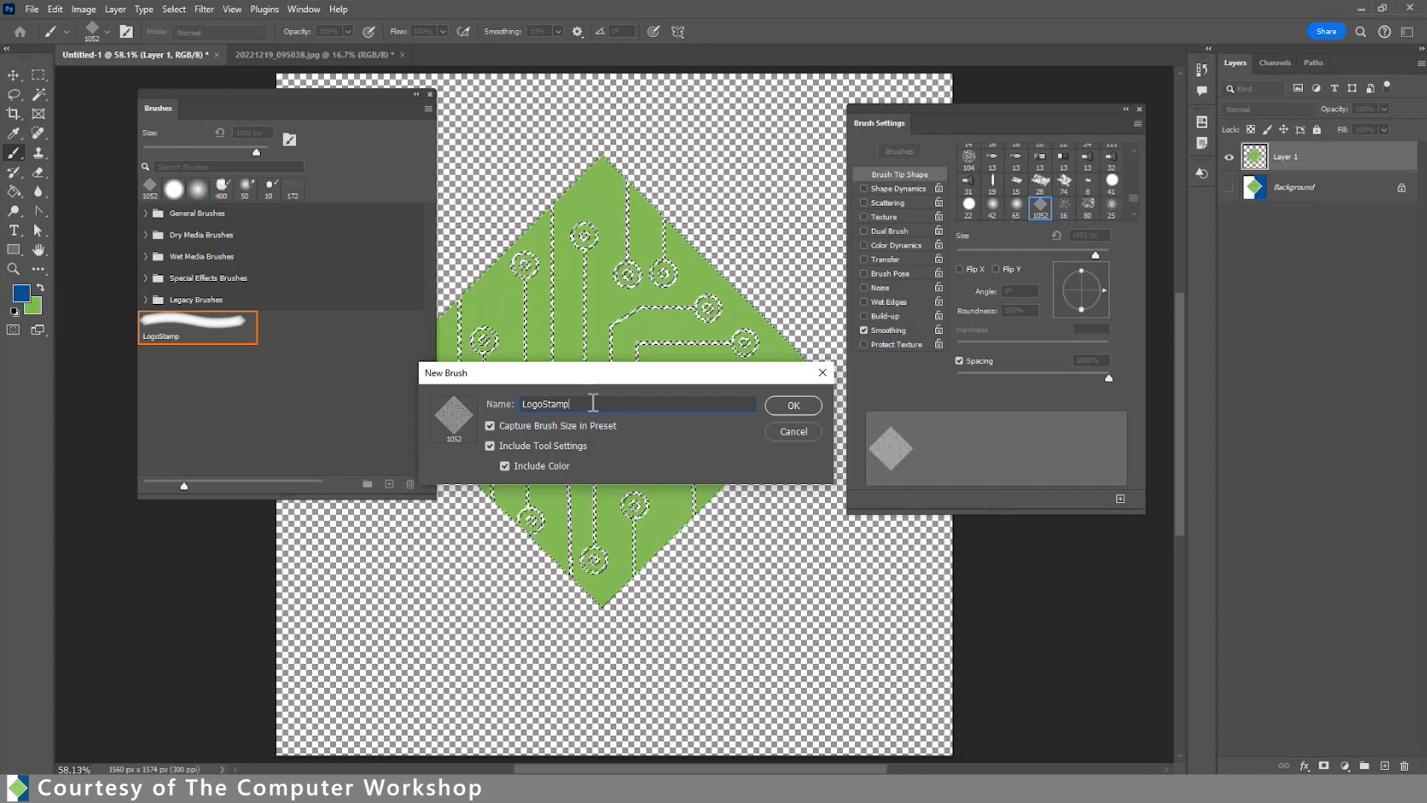
click(808, 405)
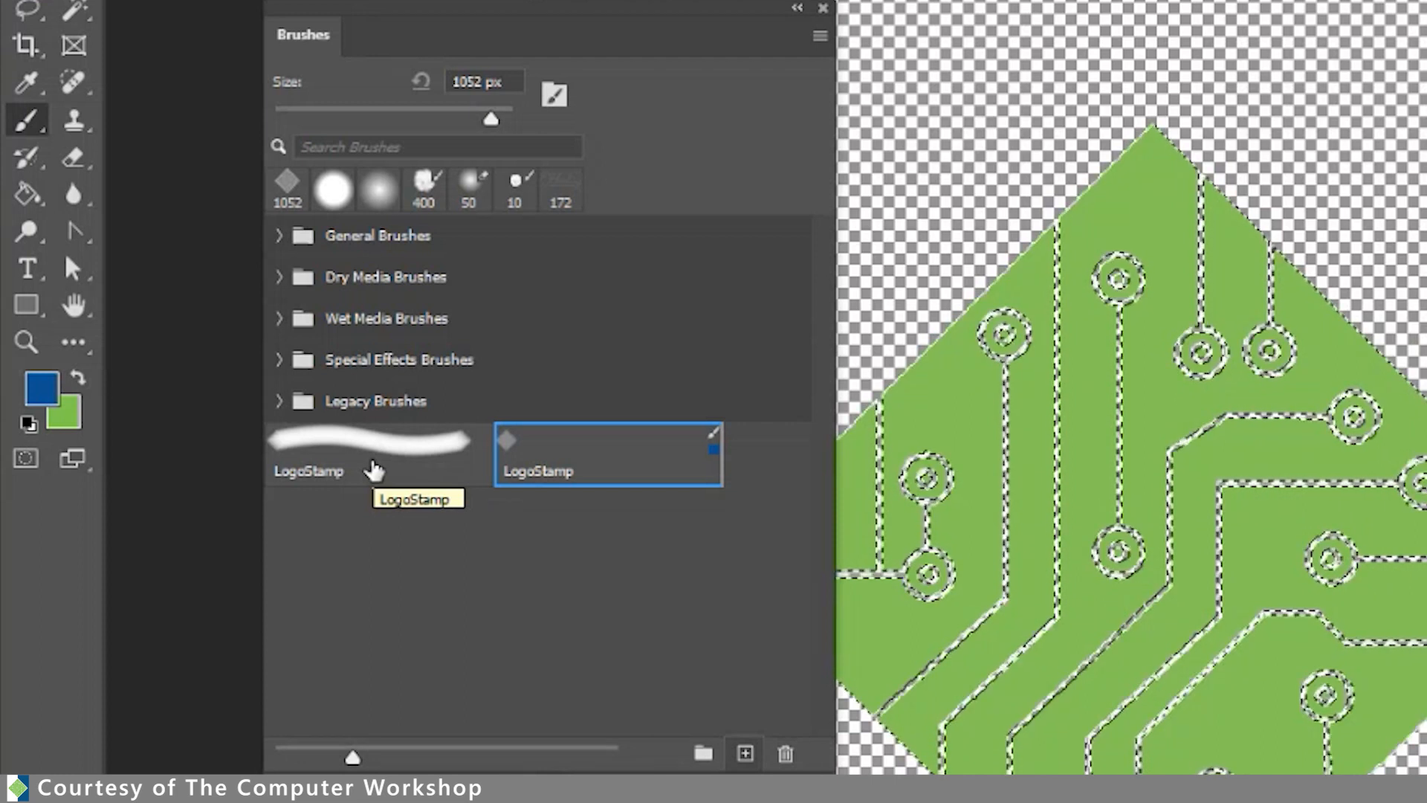
Delete the original LogoStamp brush preset that shows a continuous stroke.
right_click(374, 469)
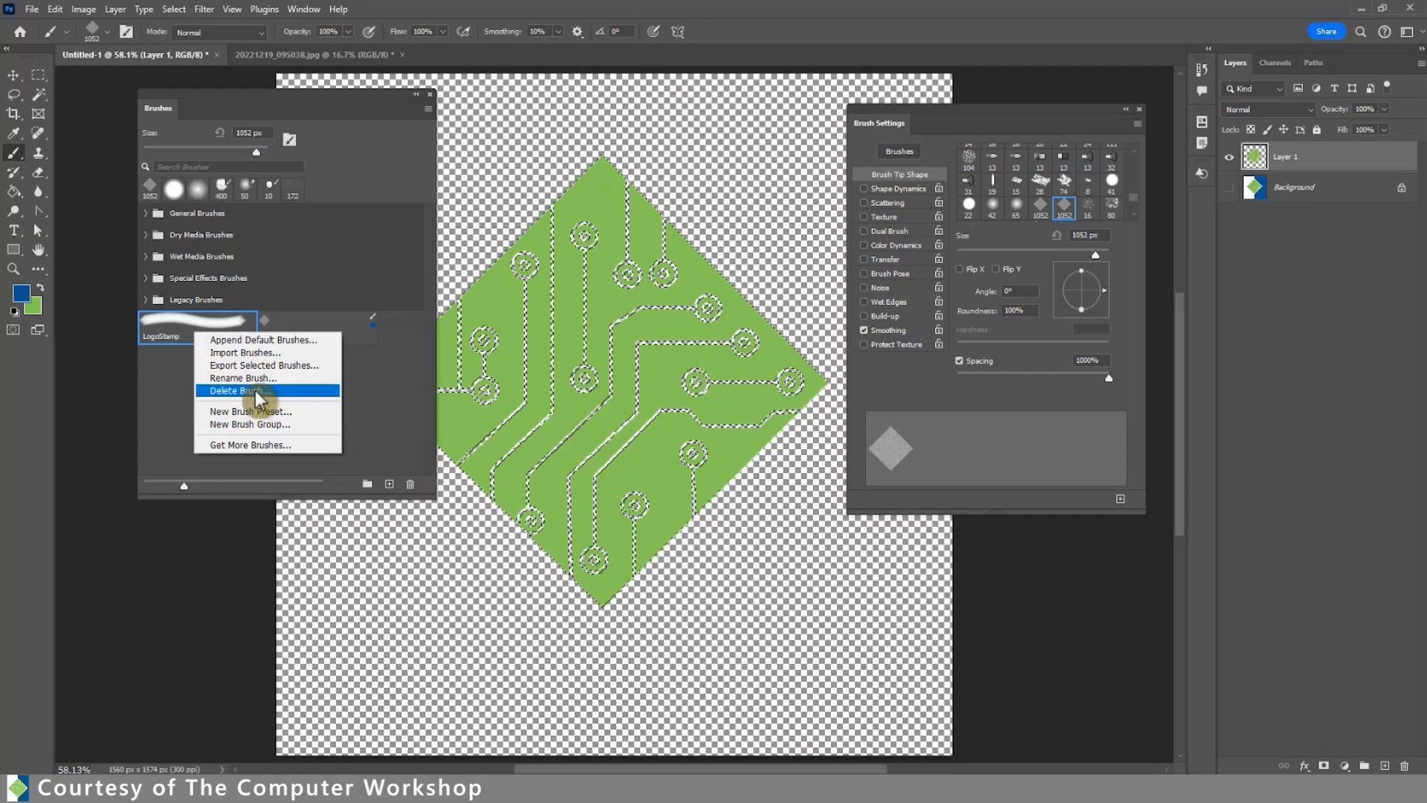
click(494, 577)
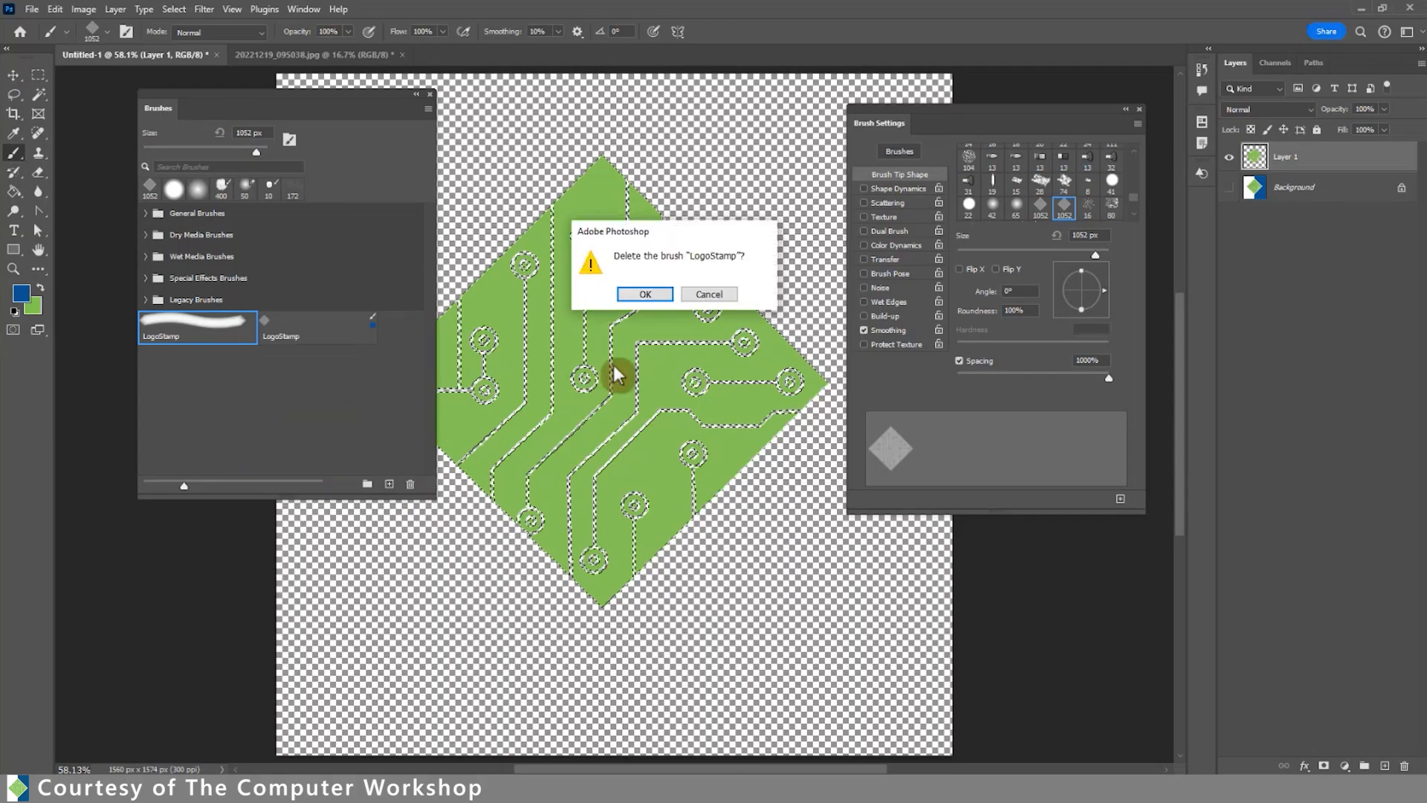
click(644, 296)
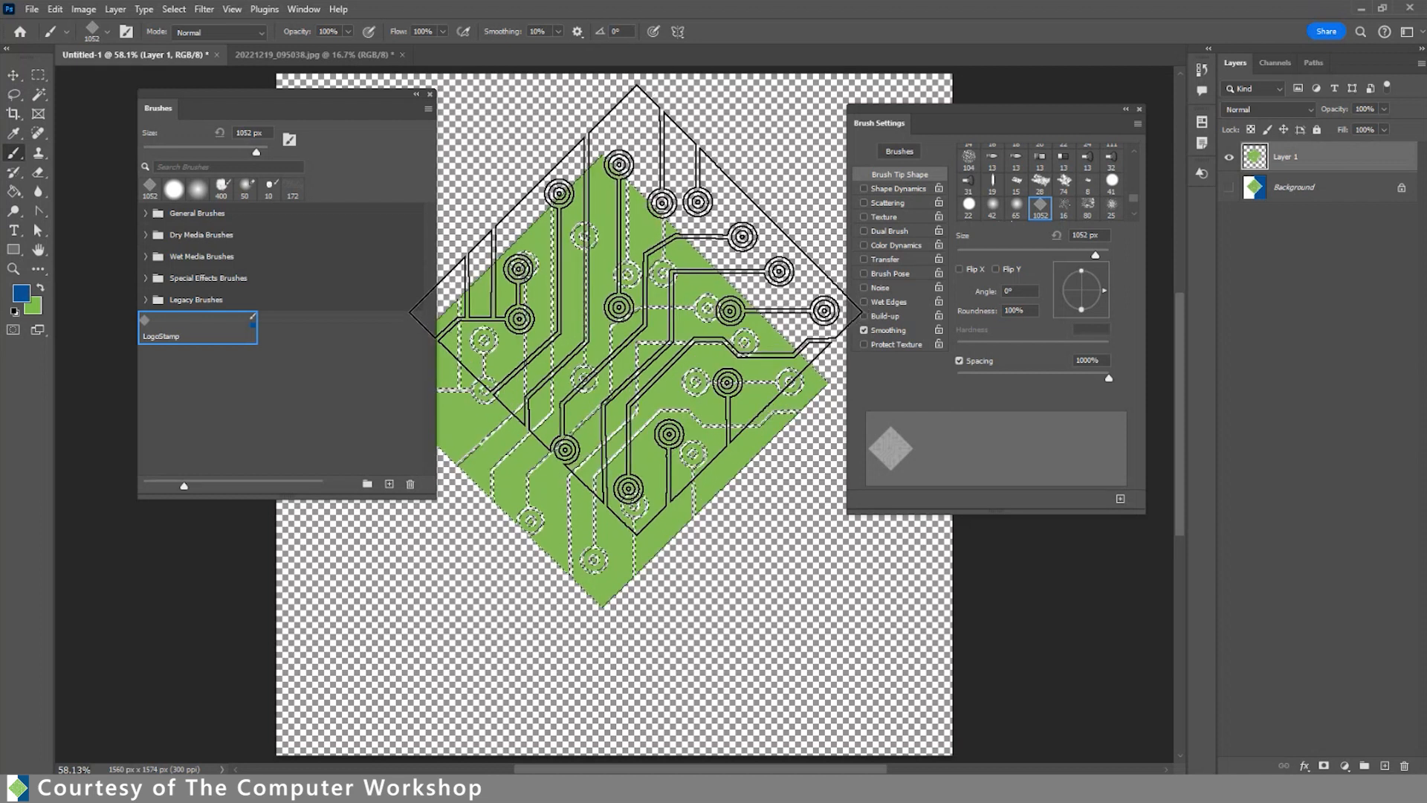
Bring up the photo 20221219_095038.jpg and resize the LogoStamp brush to 1300 px.
click(312, 55)
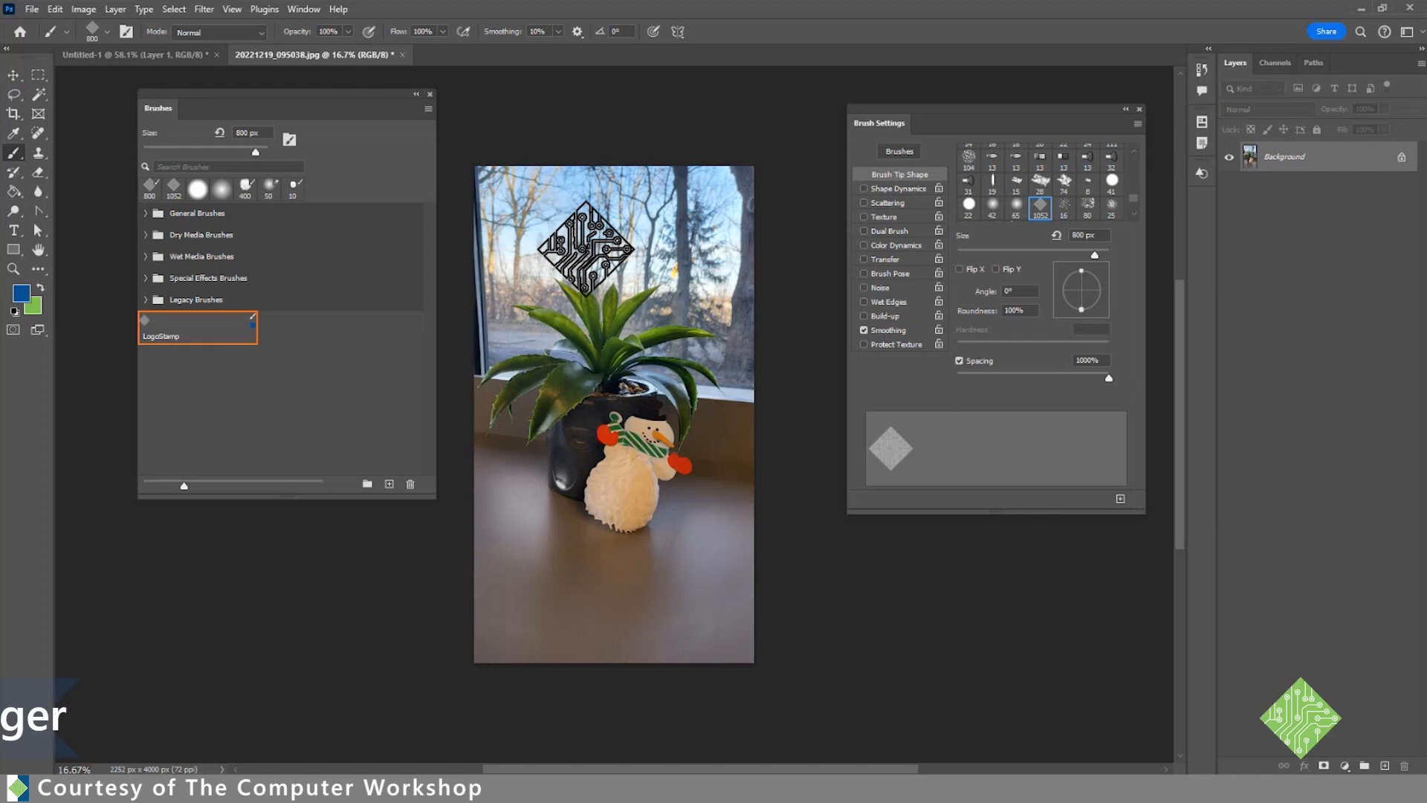
key(bracketright)
key(bracketright)
key(bracketright)
key(bracketright)
key(bracketleft)
key(bracketleft)
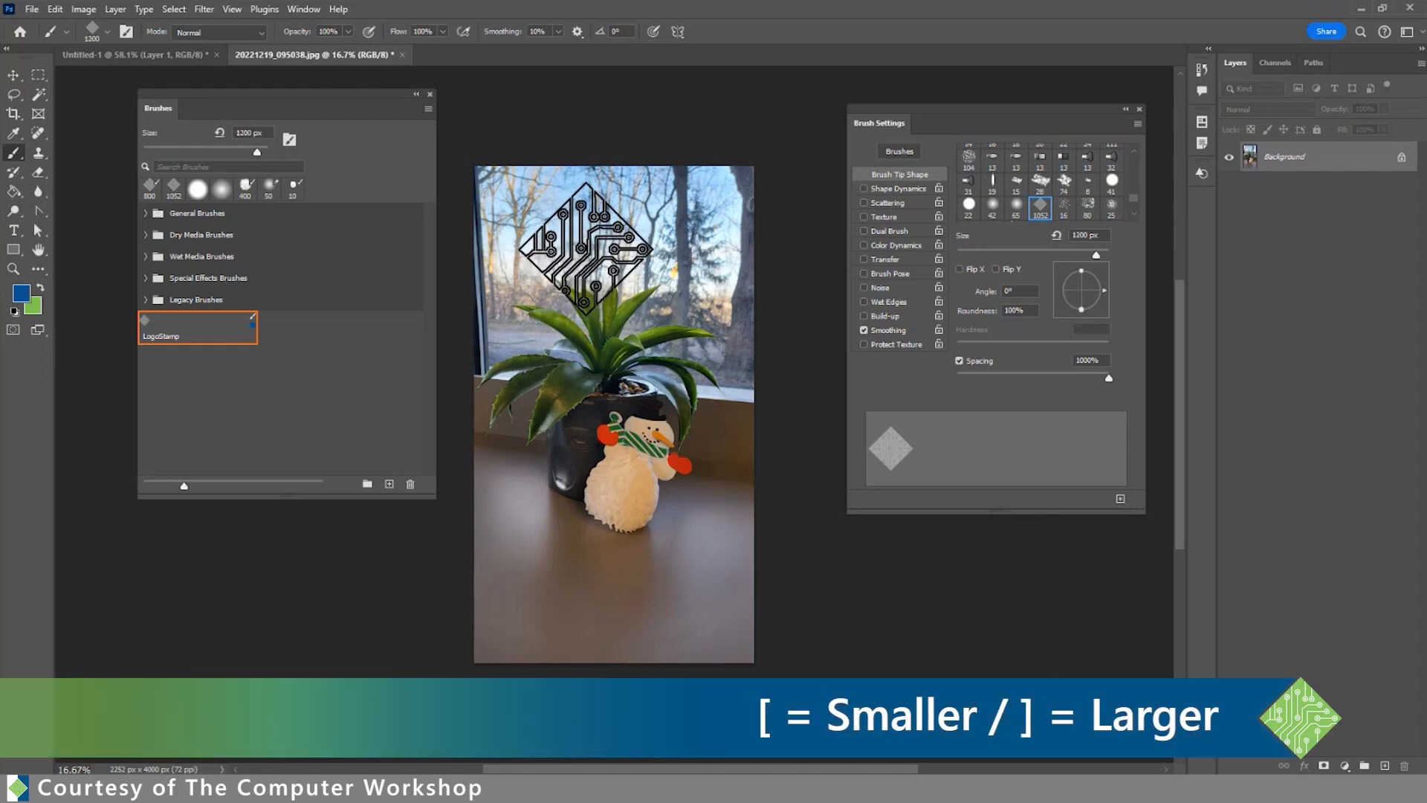
key(bracketright)
key(bracketright)
key(bracketright)
key(bracketright)
key(bracketright)
key(bracketright)
key(bracketright)
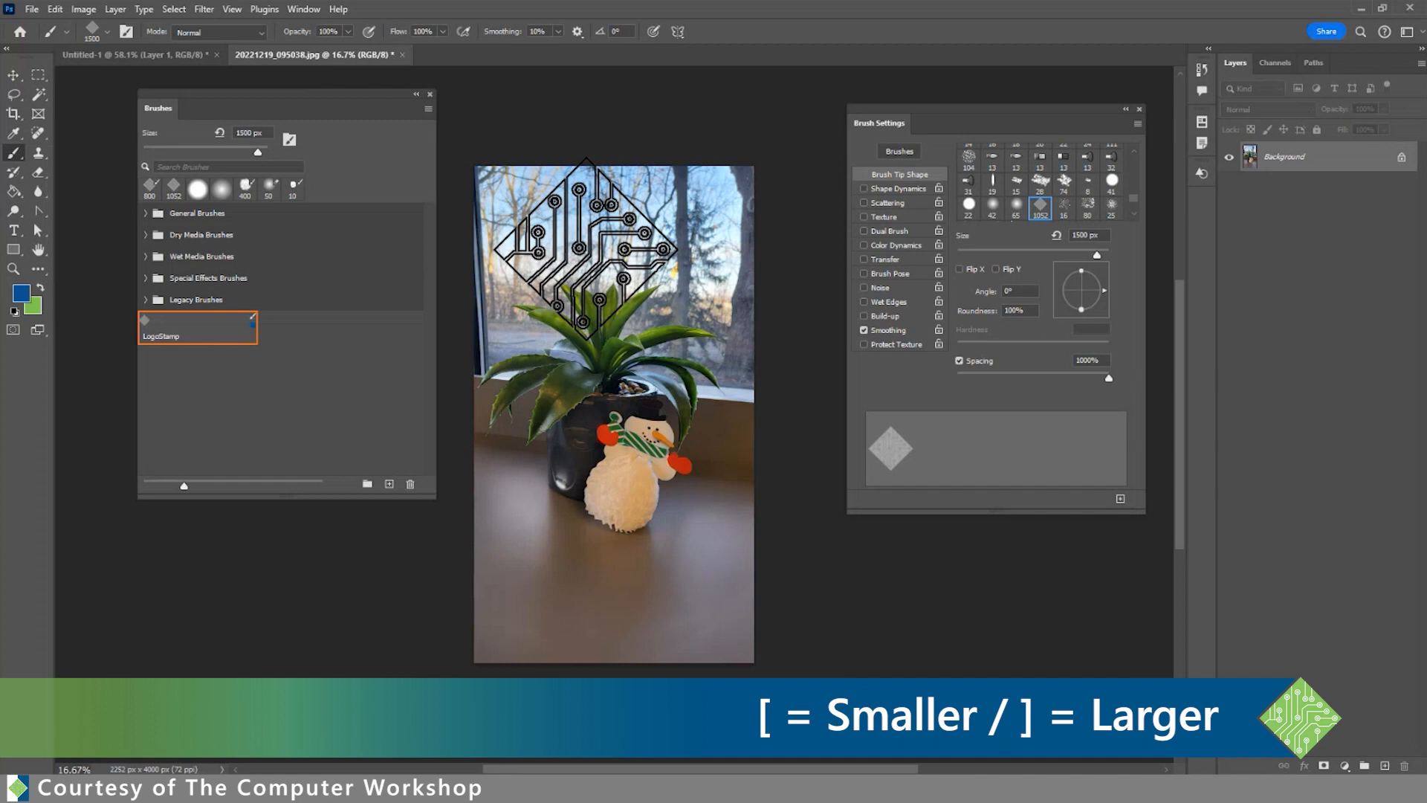
key(bracketleft)
key(bracketleft)
key(bracketleft)
key(bracketleft)
key(bracketleft)
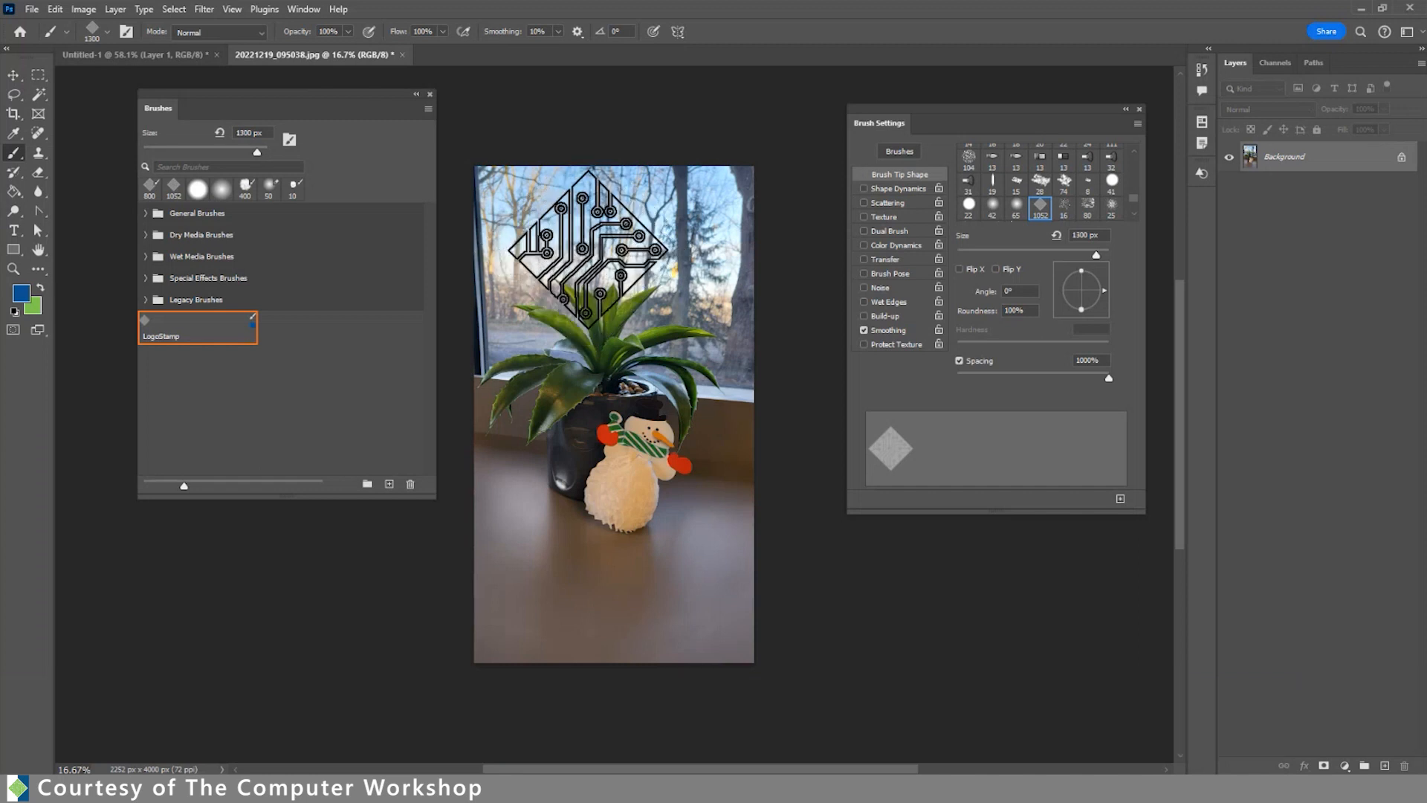
Change the foreground color to the darker blue #0d477e.
click(23, 297)
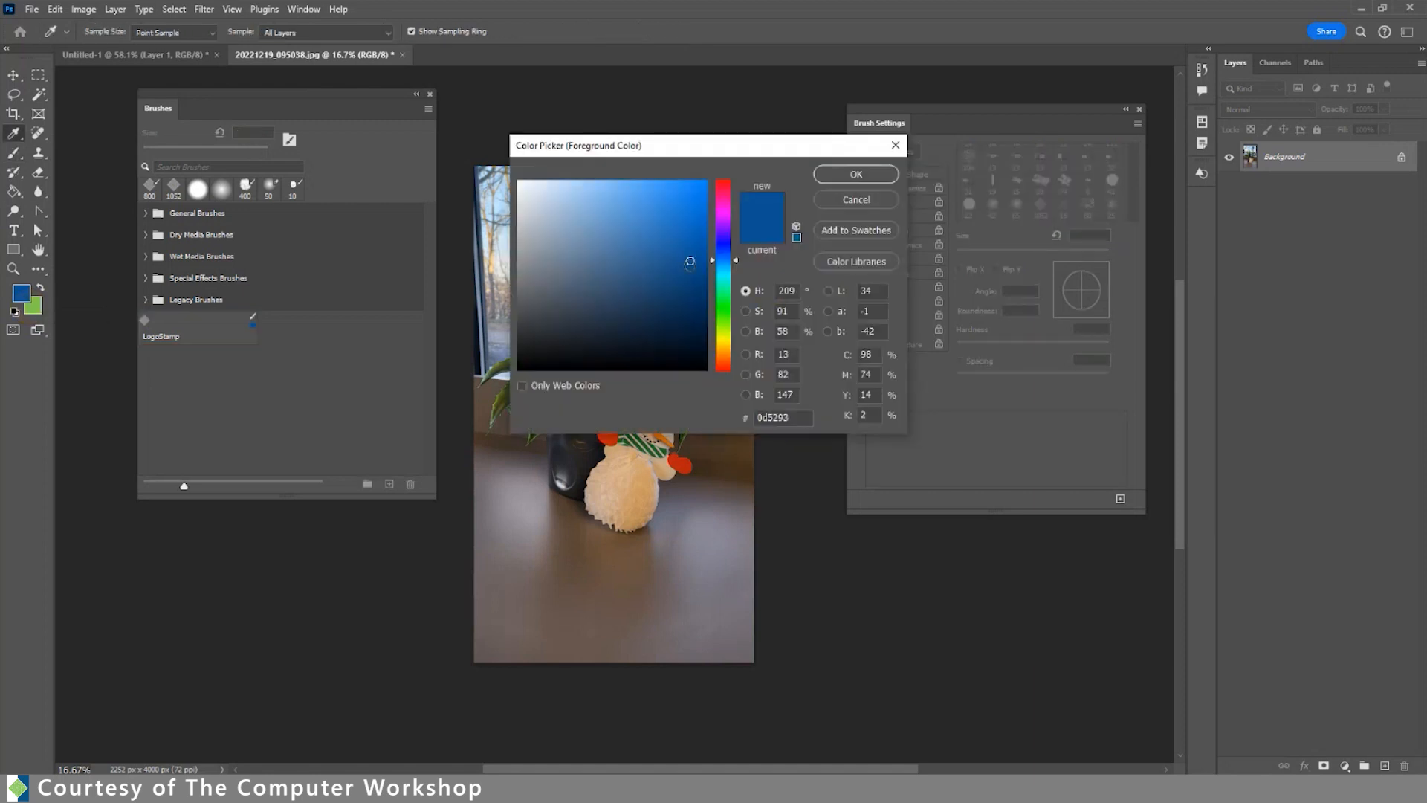
click(688, 275)
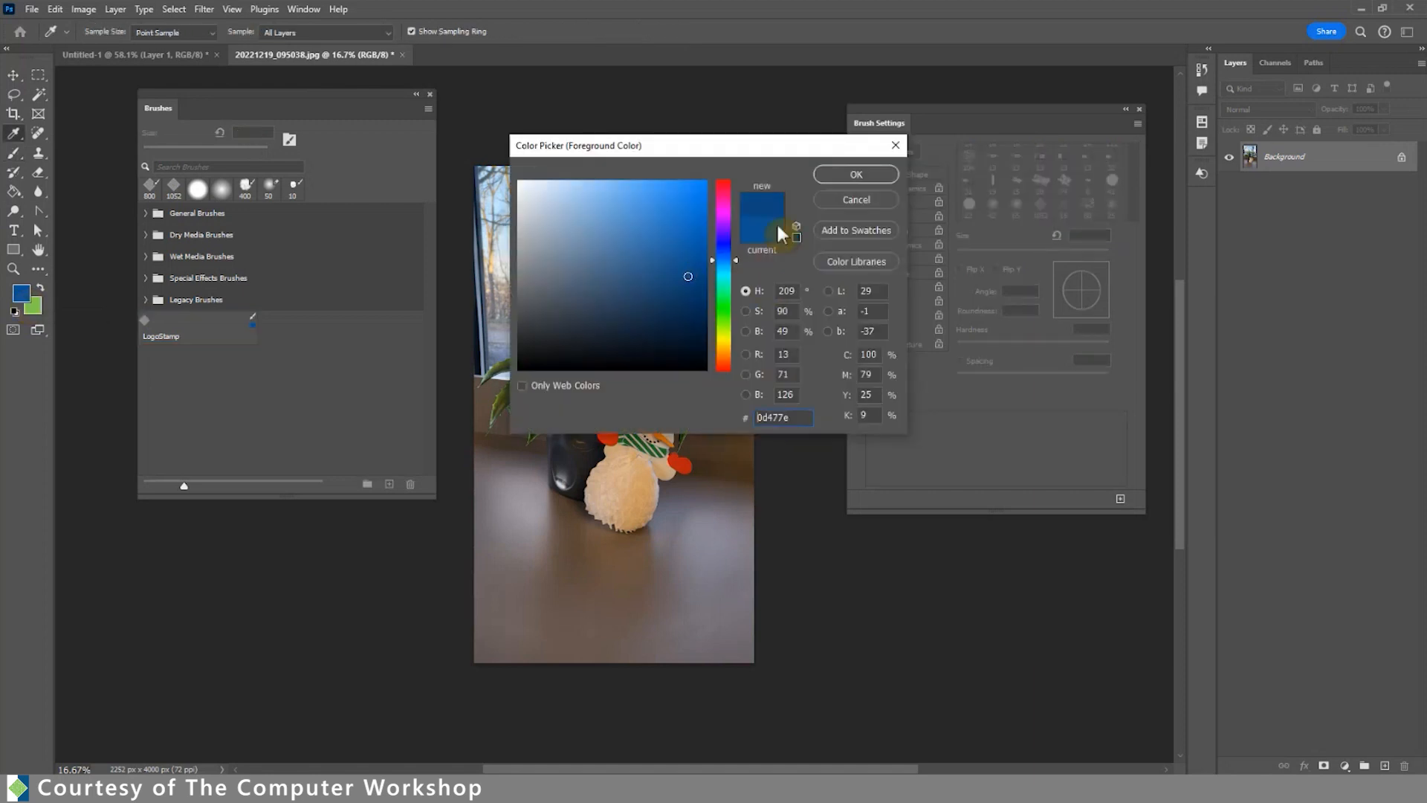
click(843, 173)
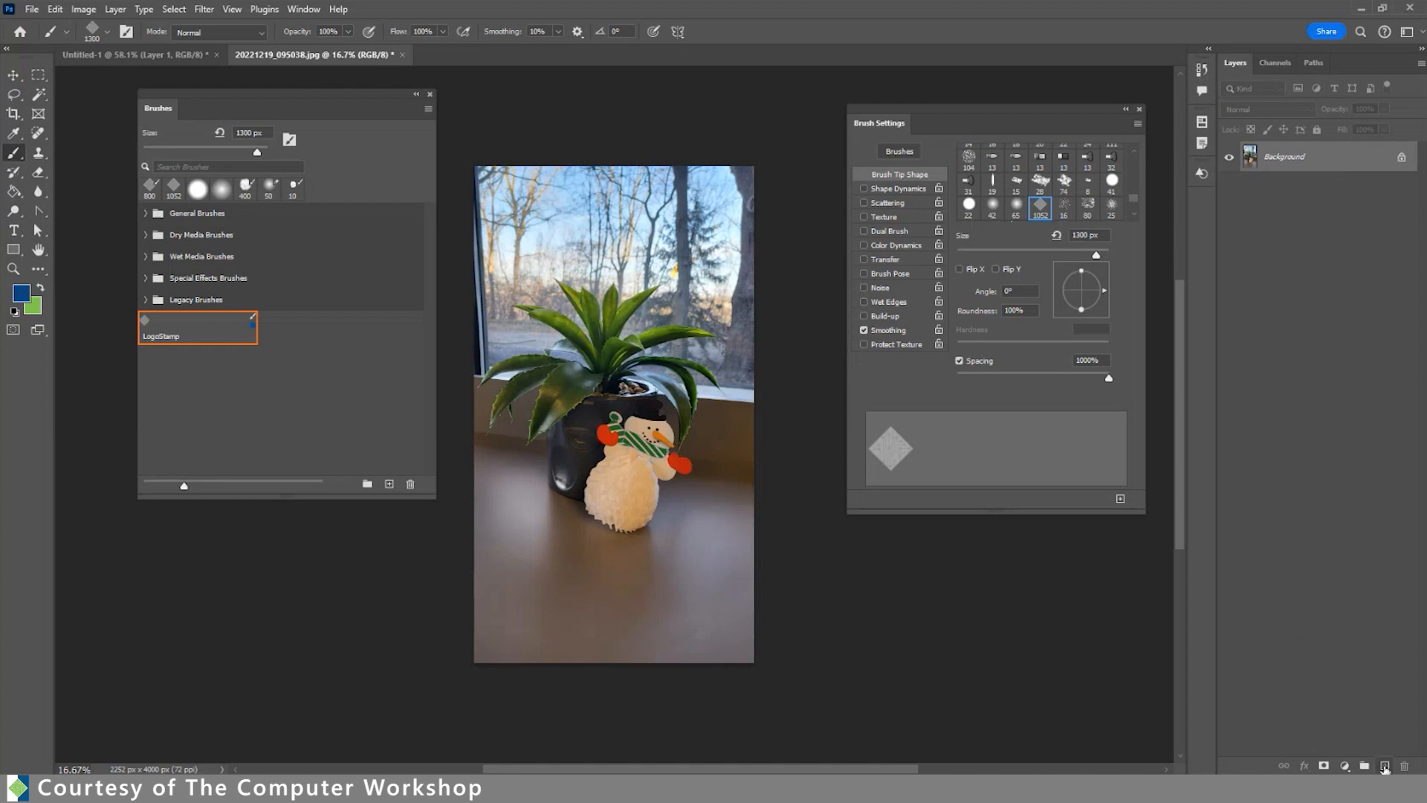
Add a new layer above the photo and stamp the logo once on the window area above the plant.
click(1385, 766)
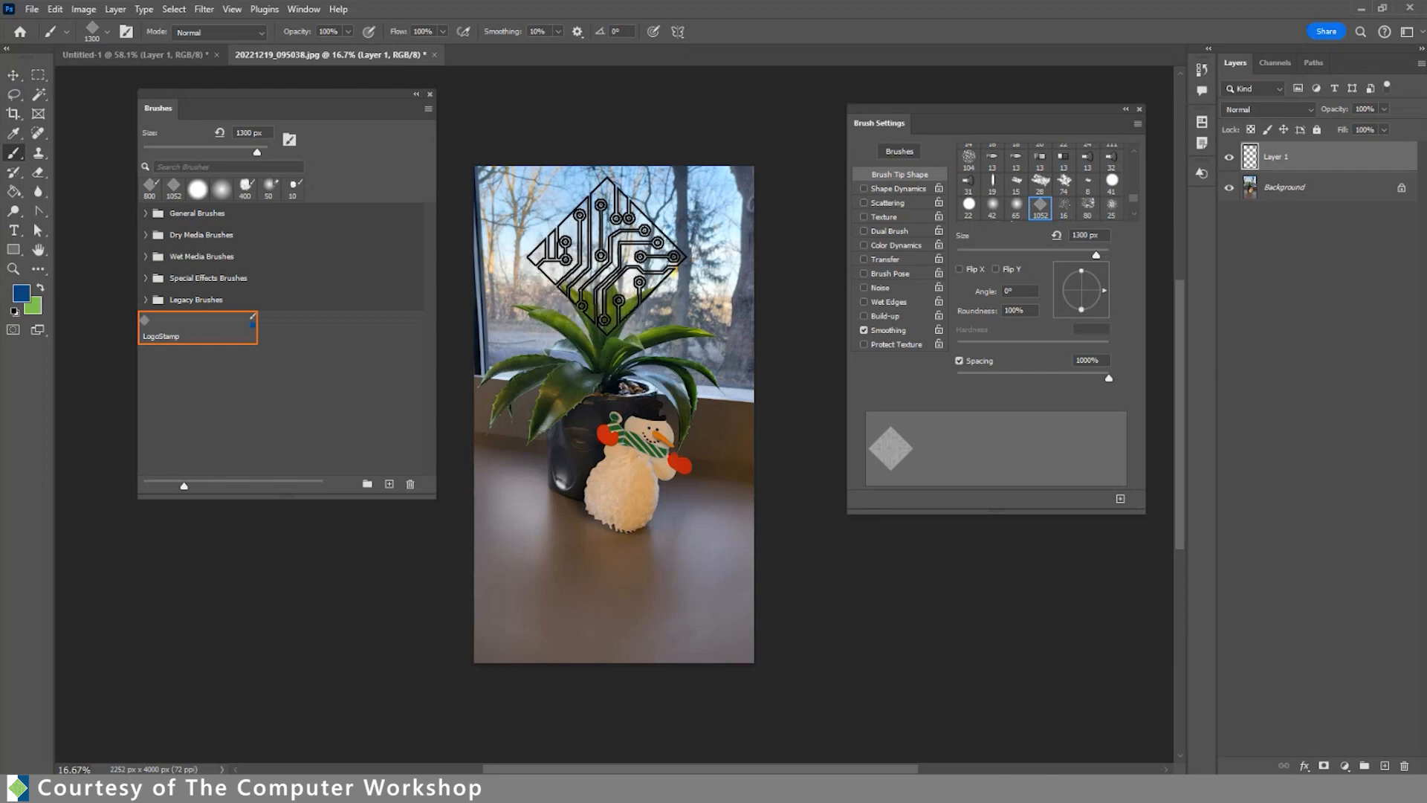
click(603, 257)
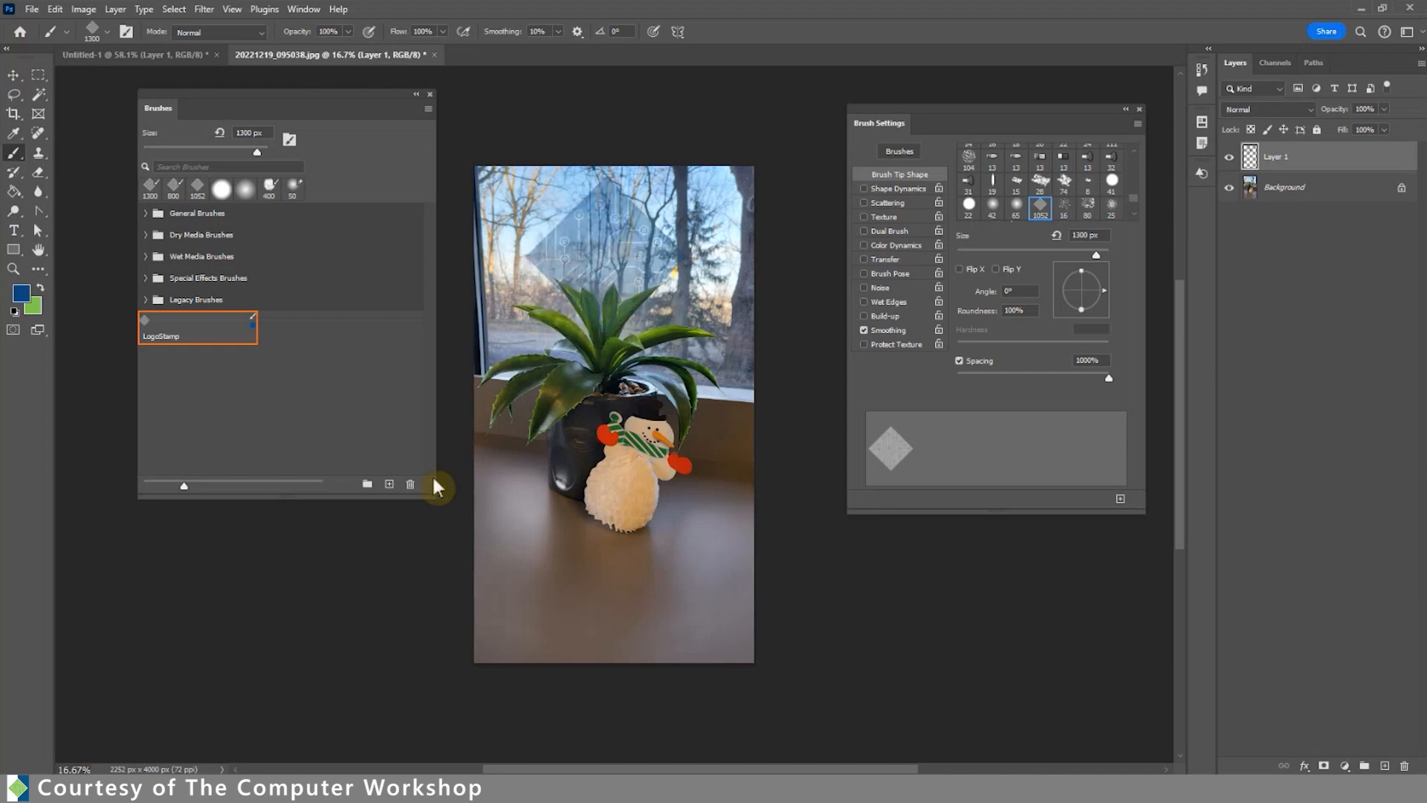